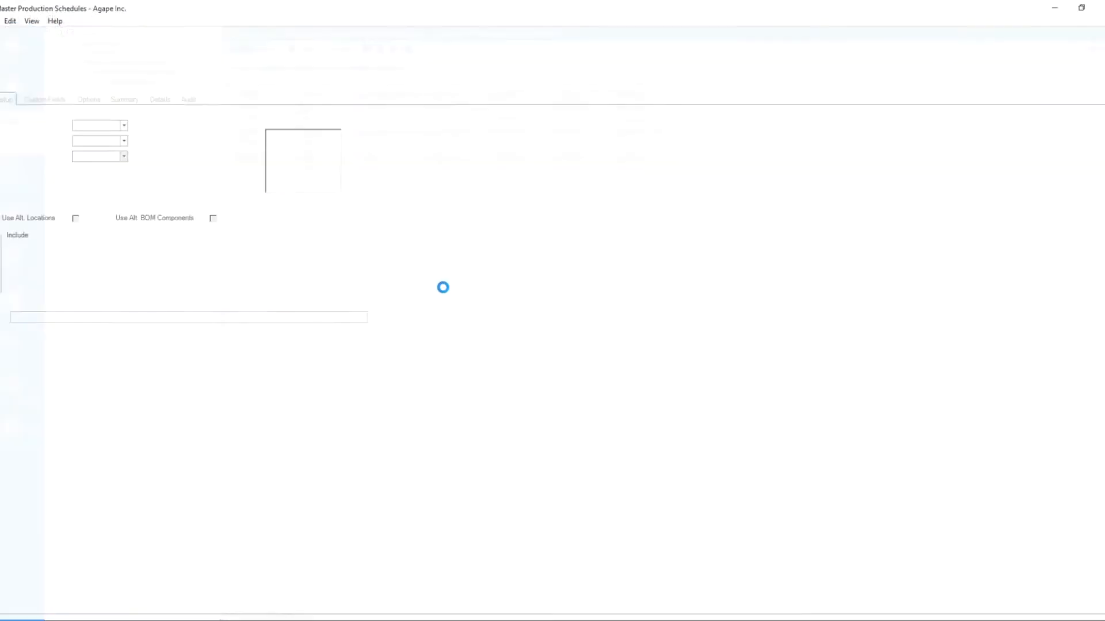
Step: Create schedule MRP008 with the description 2021-04-23 INT/SUB
text(MRP008)
key(Tab)
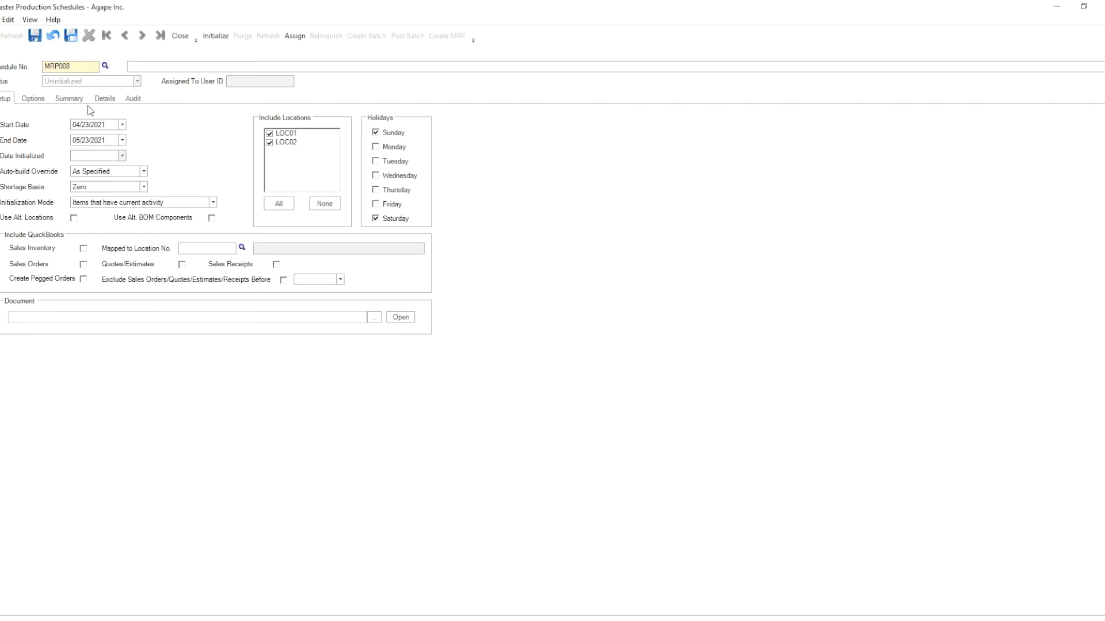
text(2021-04-23)
text(INT/SUB)
Step: Consulting the MRP setup options sheet, set Initialization Mode to All Items and enable Use Alt. Locations
click(244, 620)
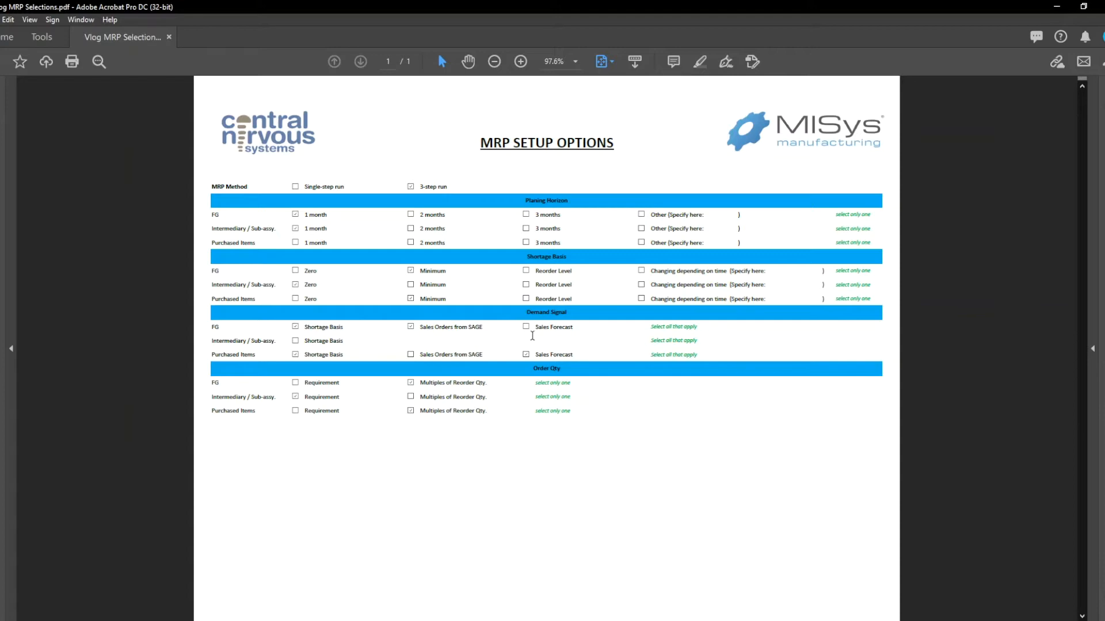
click(1056, 7)
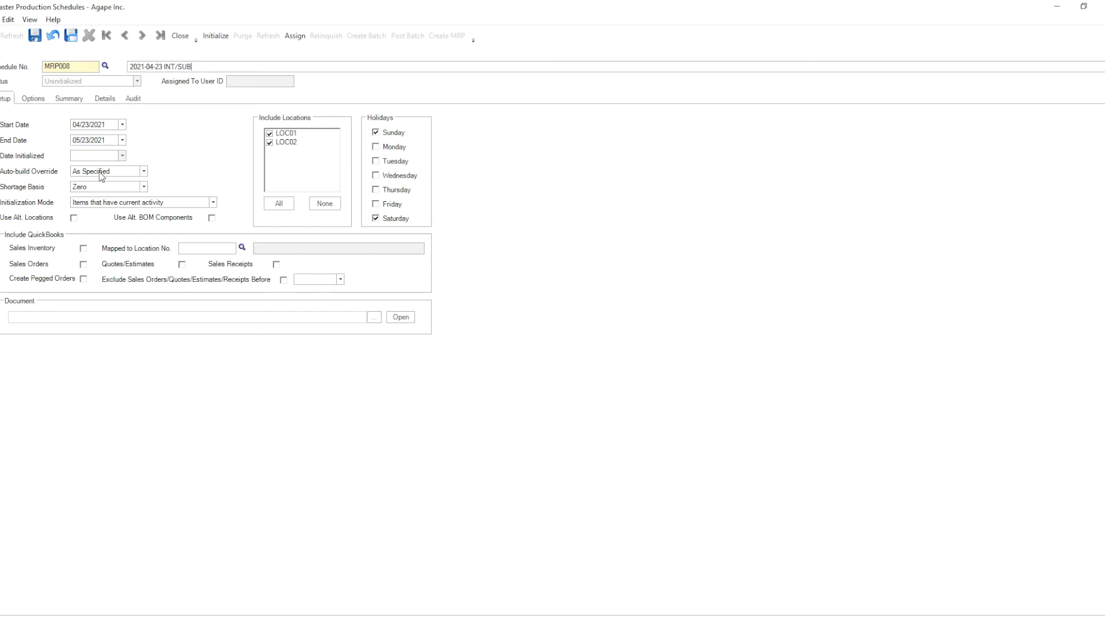
click(88, 206)
click(87, 236)
click(74, 218)
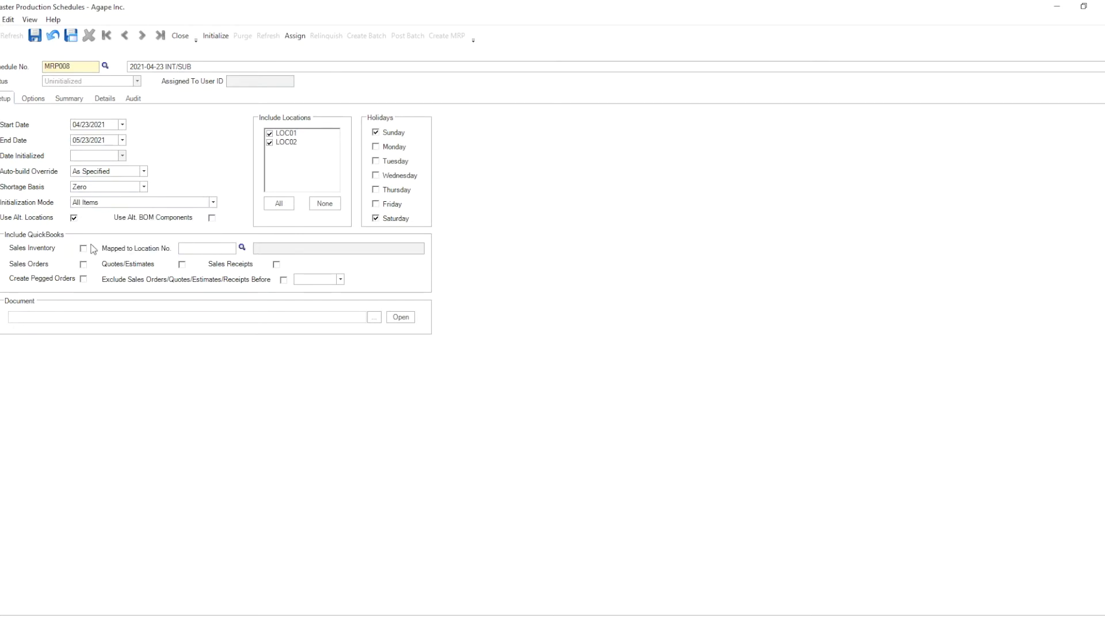
Step: Save the schedule with only location LOC01 included and initialize it
click(291, 144)
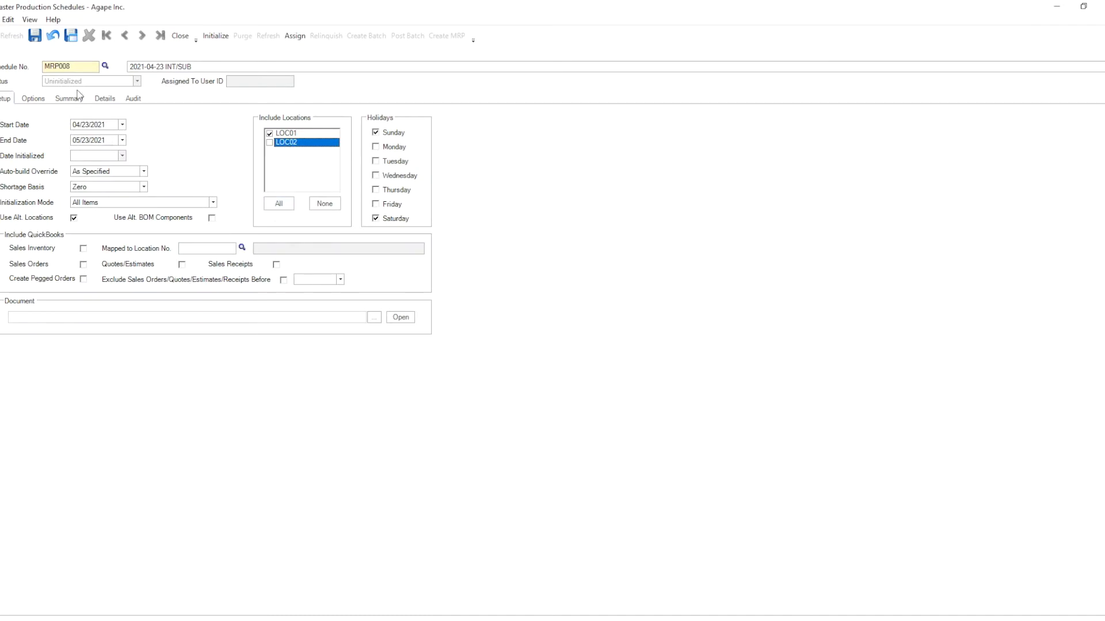
click(34, 41)
click(213, 39)
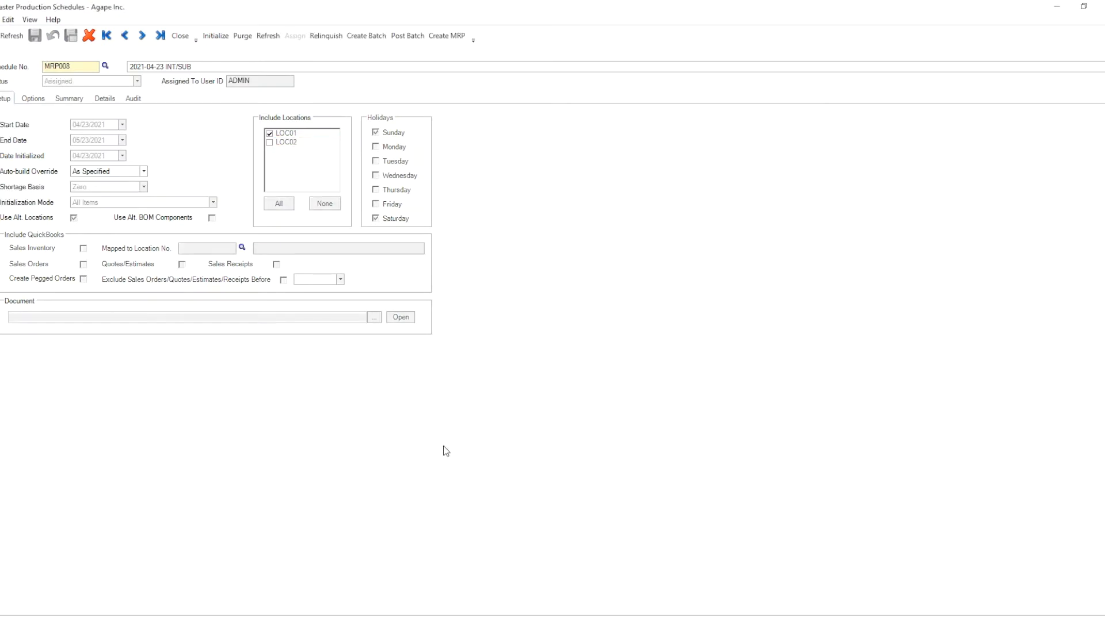
Step: Adjust the schedule's included item types, clearing Raw Materials and Bulk Issue
click(33, 99)
click(189, 134)
click(264, 134)
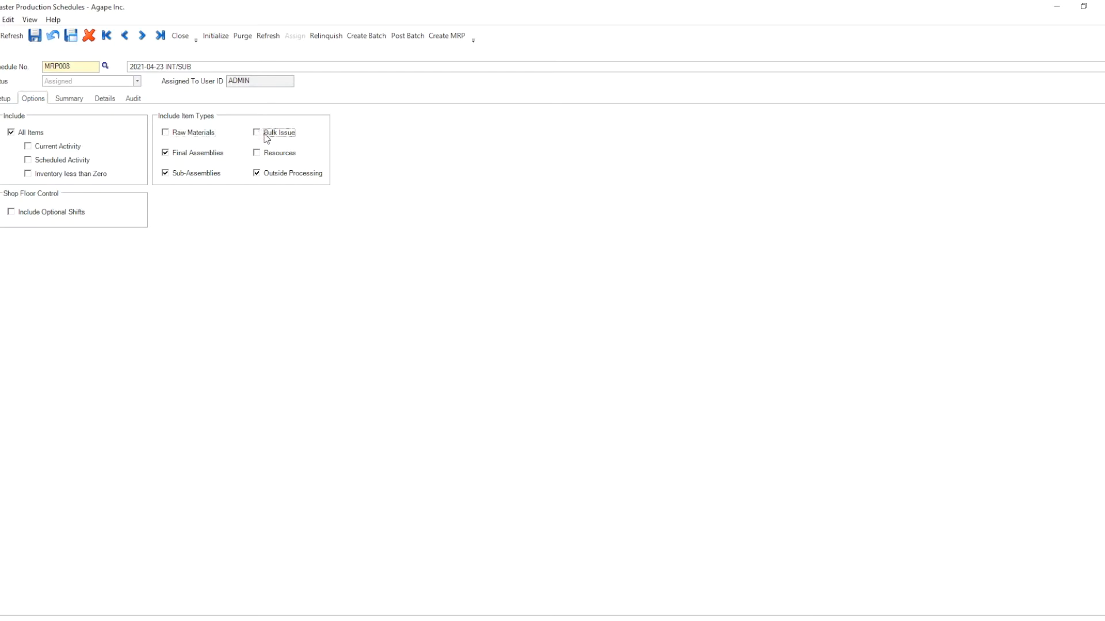
click(272, 174)
Step: Review the shortage summary for items INT2001 and INT1001
click(70, 99)
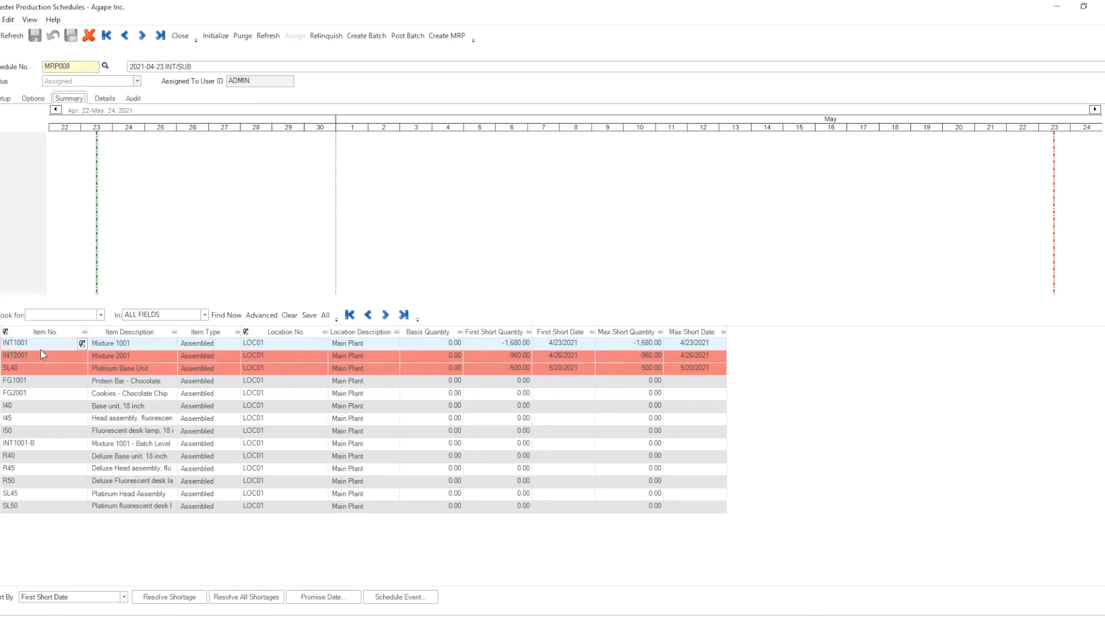
click(23, 355)
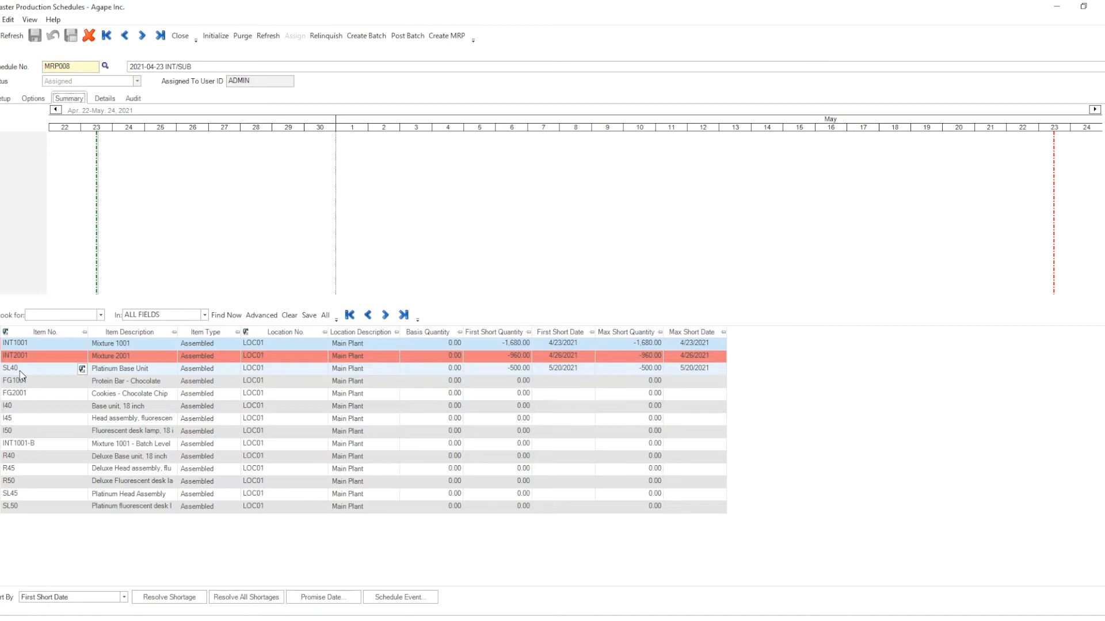
click(1, 346)
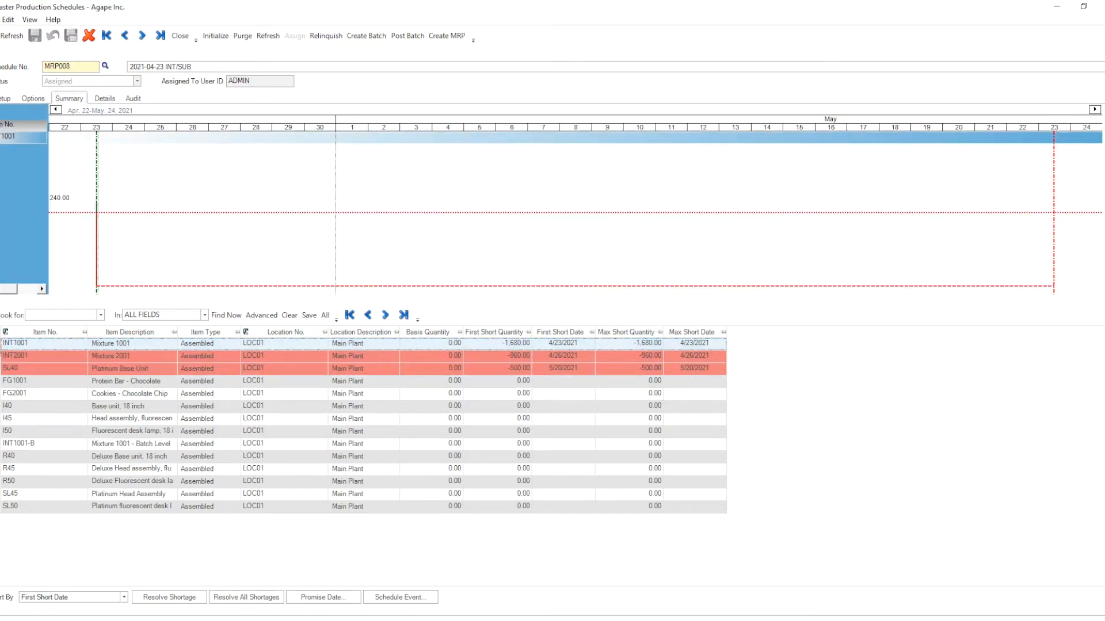
Step: Inspect INT1001's audit events and open manufacturing order MO1126 to view its materials and header
click(134, 99)
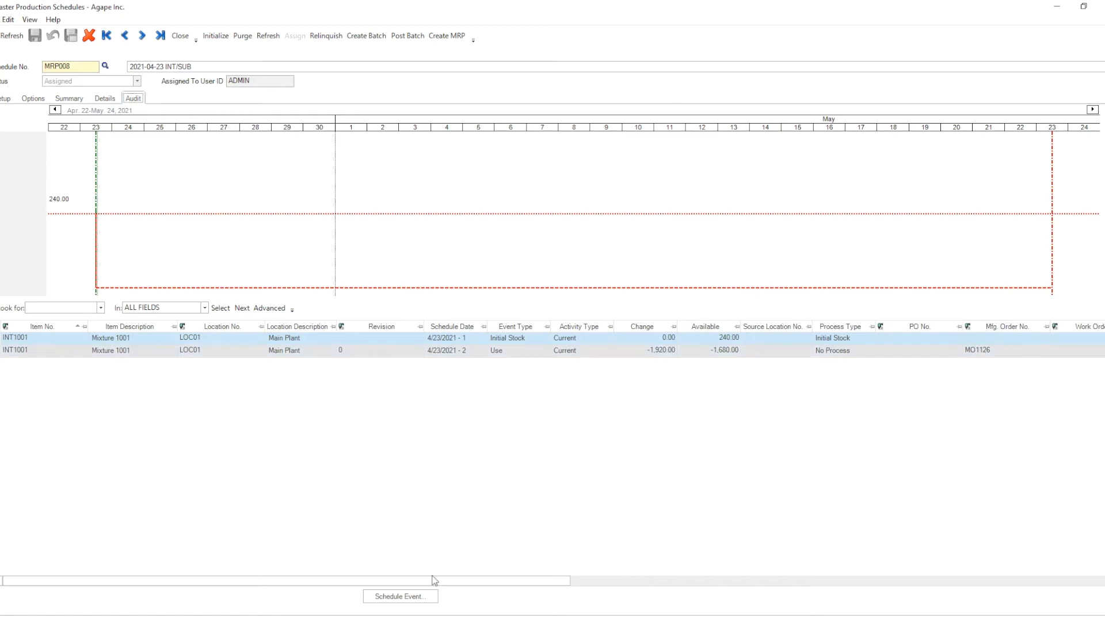
drag(433, 580, 533, 579)
drag(556, 578, 592, 575)
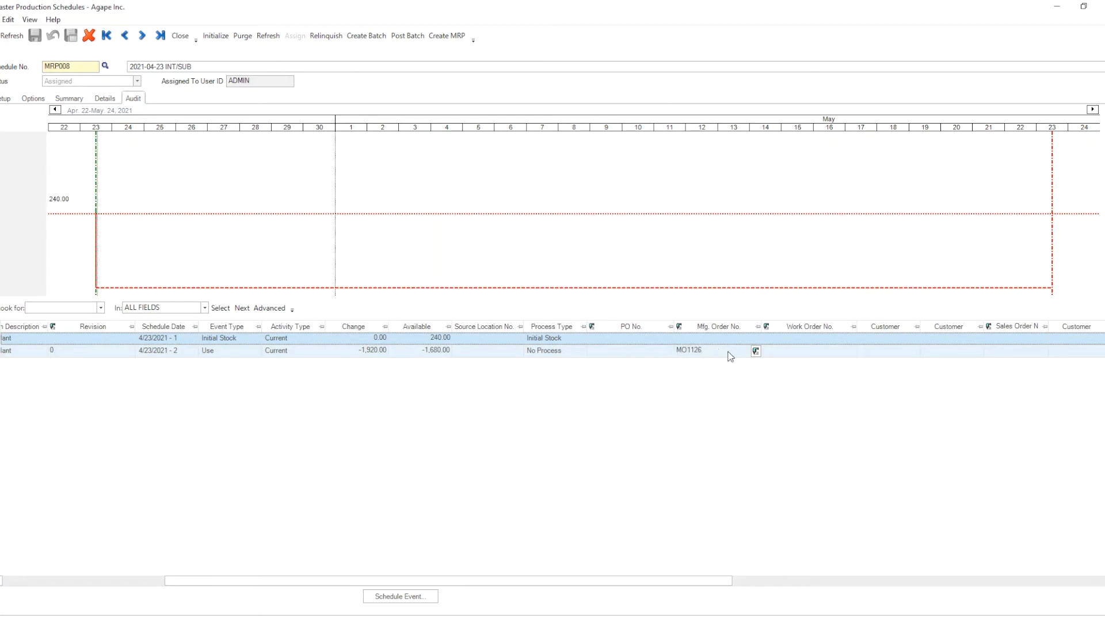
click(756, 351)
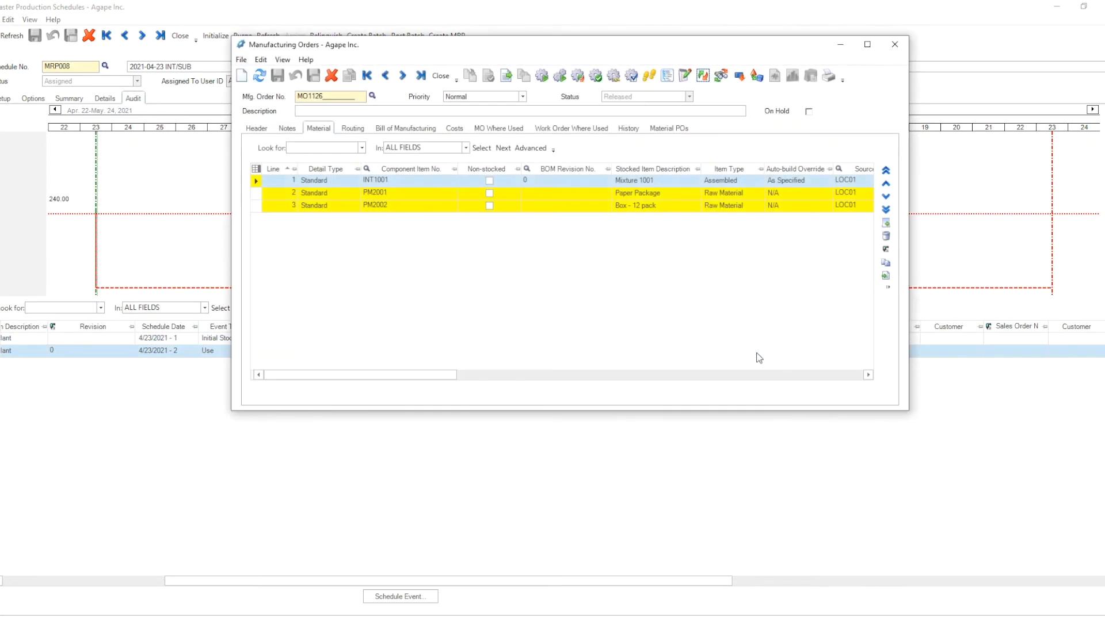
click(256, 128)
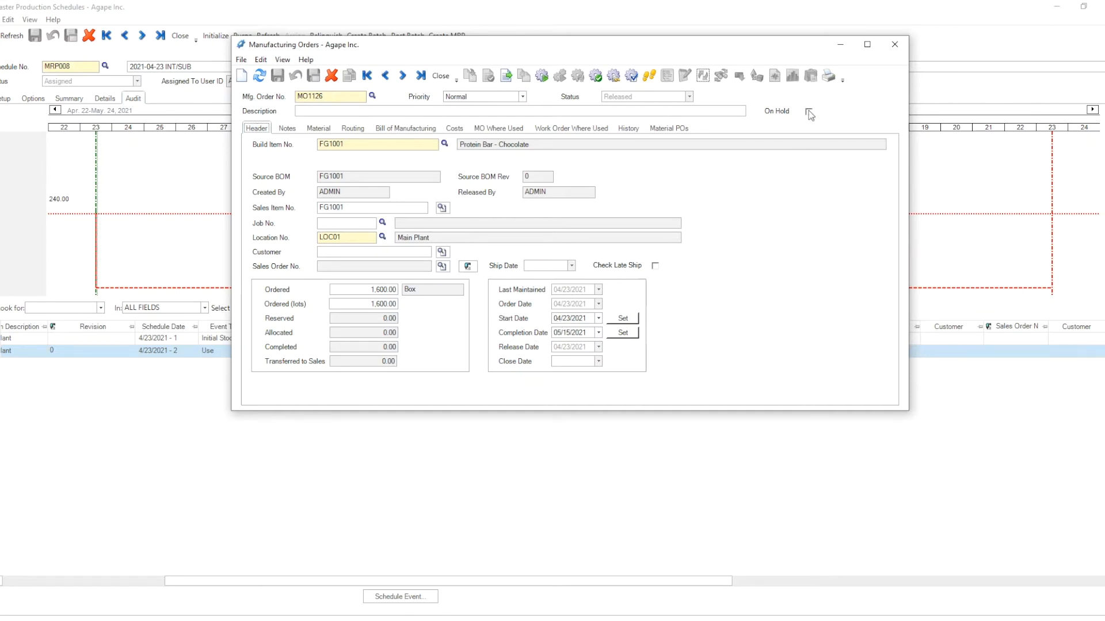
click(900, 49)
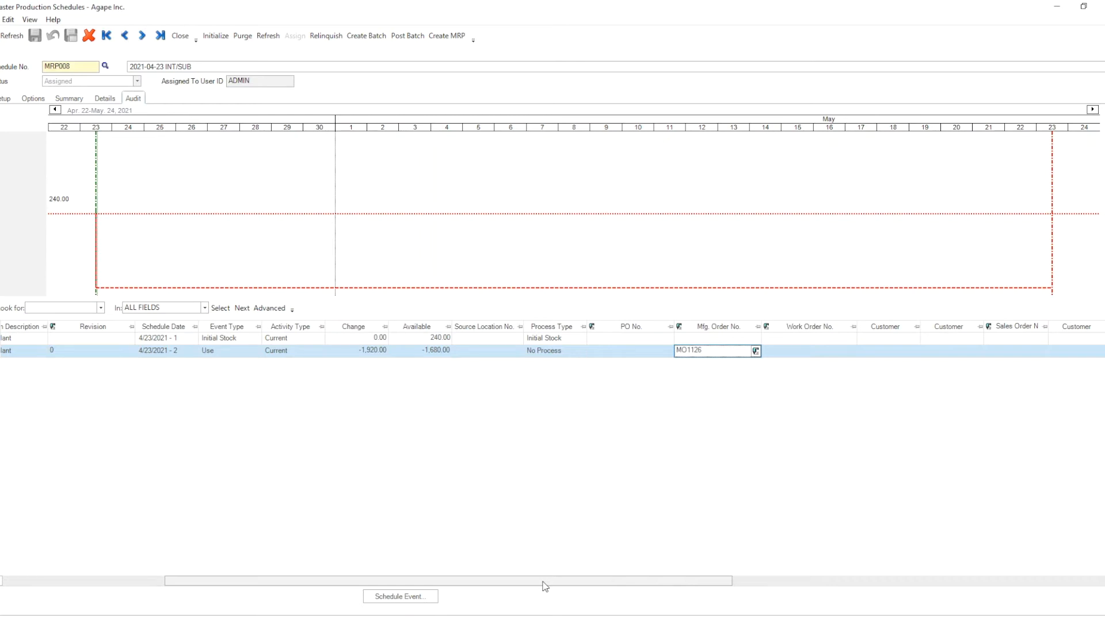
Step: Scroll through the audit columns and review INT2001's audit events
drag(543, 582, 896, 587)
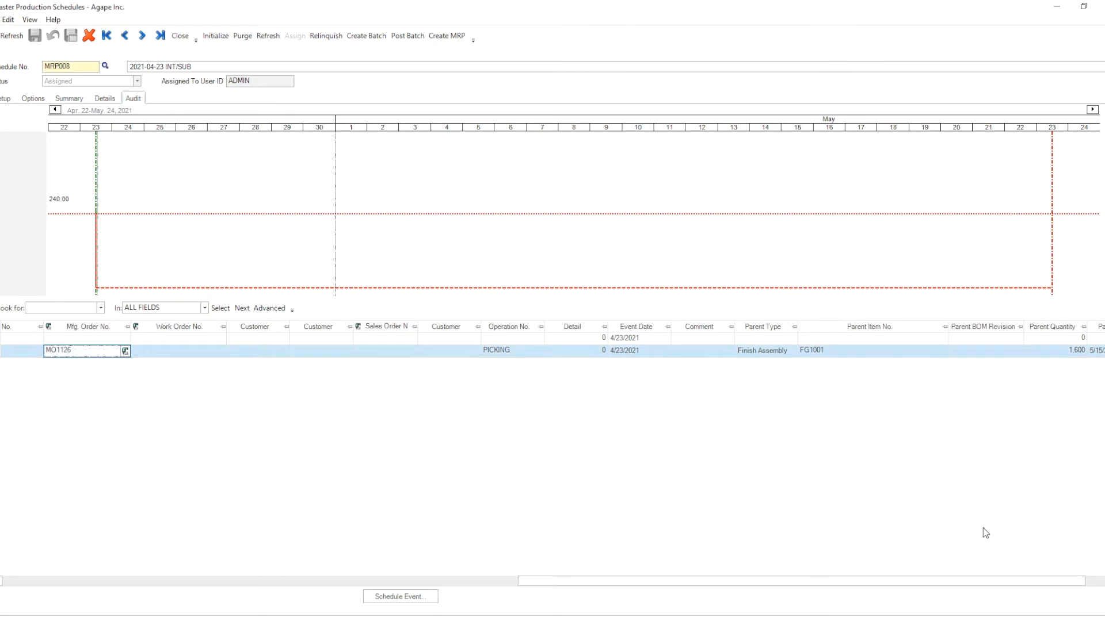
drag(915, 586, 932, 584)
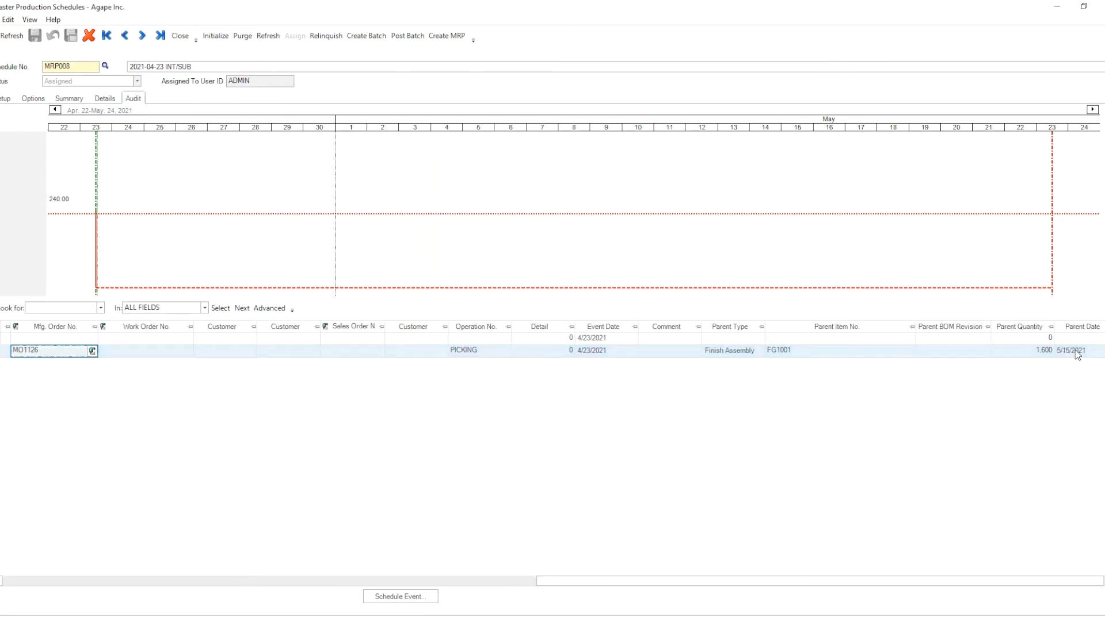
drag(917, 587, 292, 598)
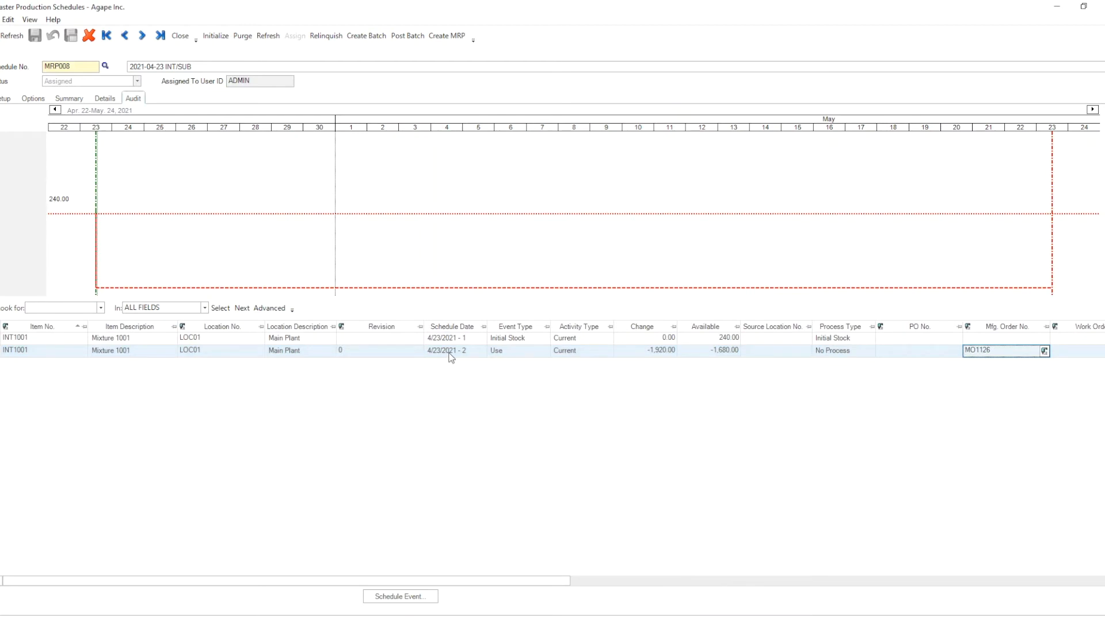
click(69, 99)
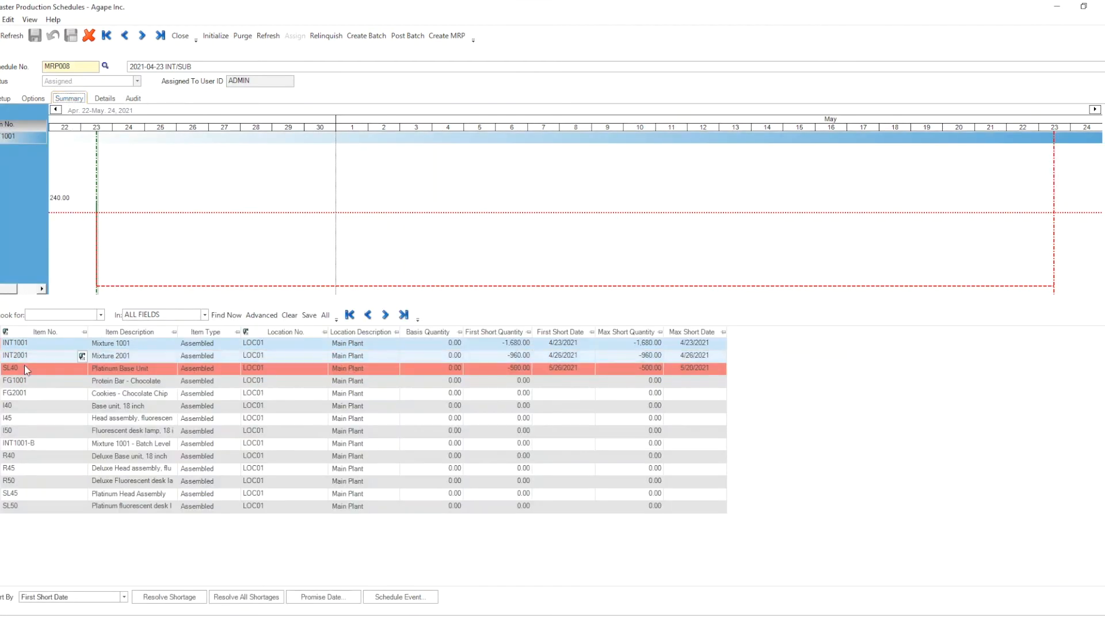
click(110, 356)
click(132, 98)
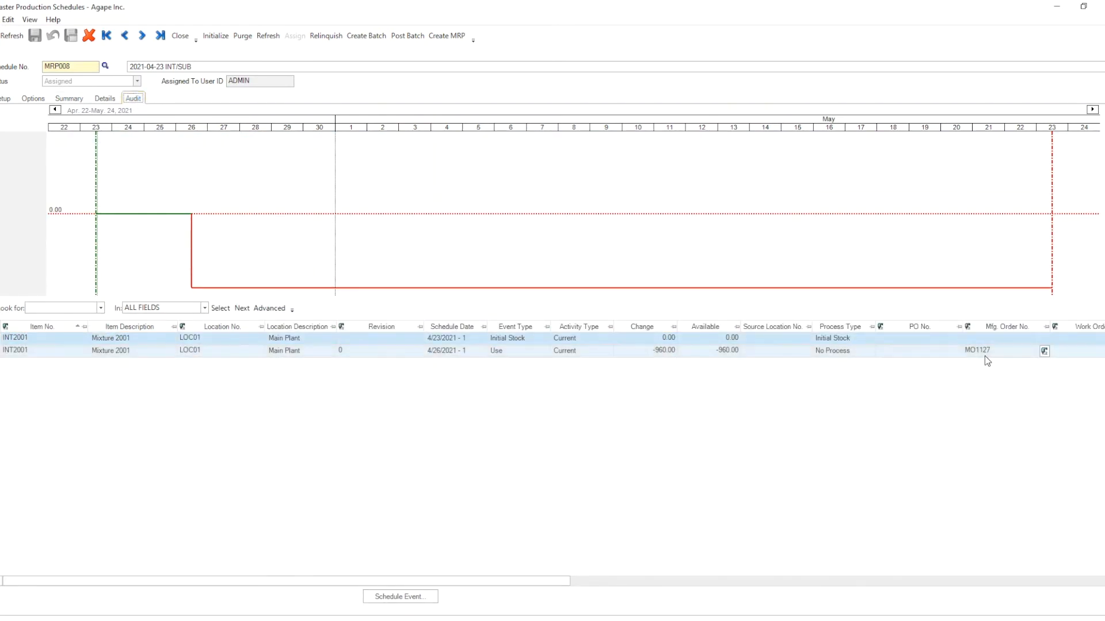
Step: Resolve all shortages in the schedule
click(67, 100)
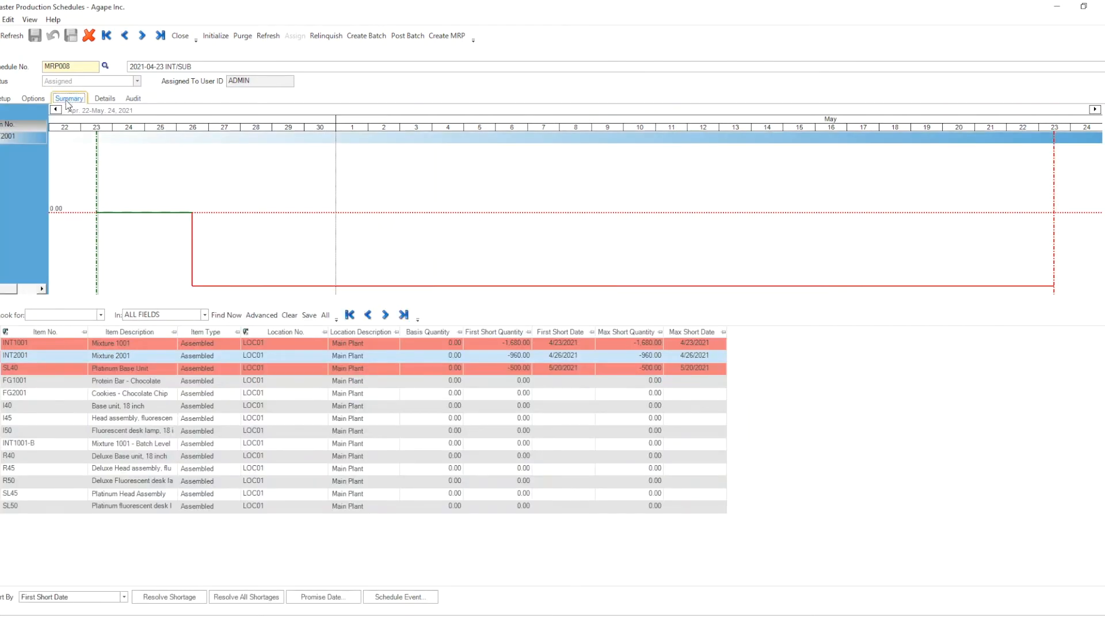
click(258, 599)
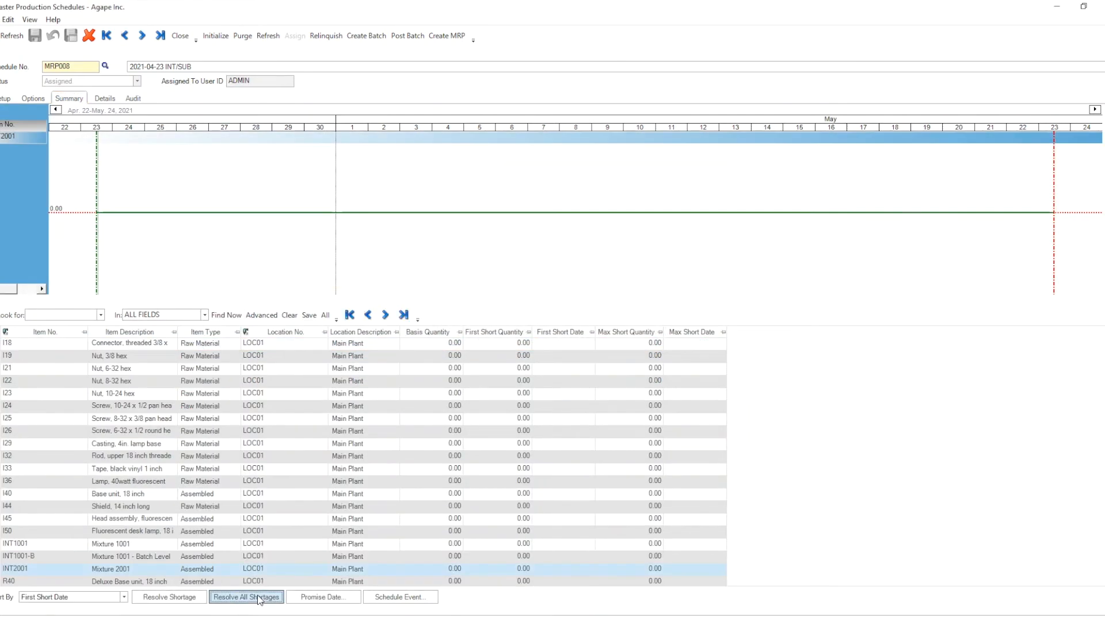
Step: Change the options filter: clear Raw Materials, Bulk Issue and Outside Processing, and tick Scheduled Activity
click(33, 99)
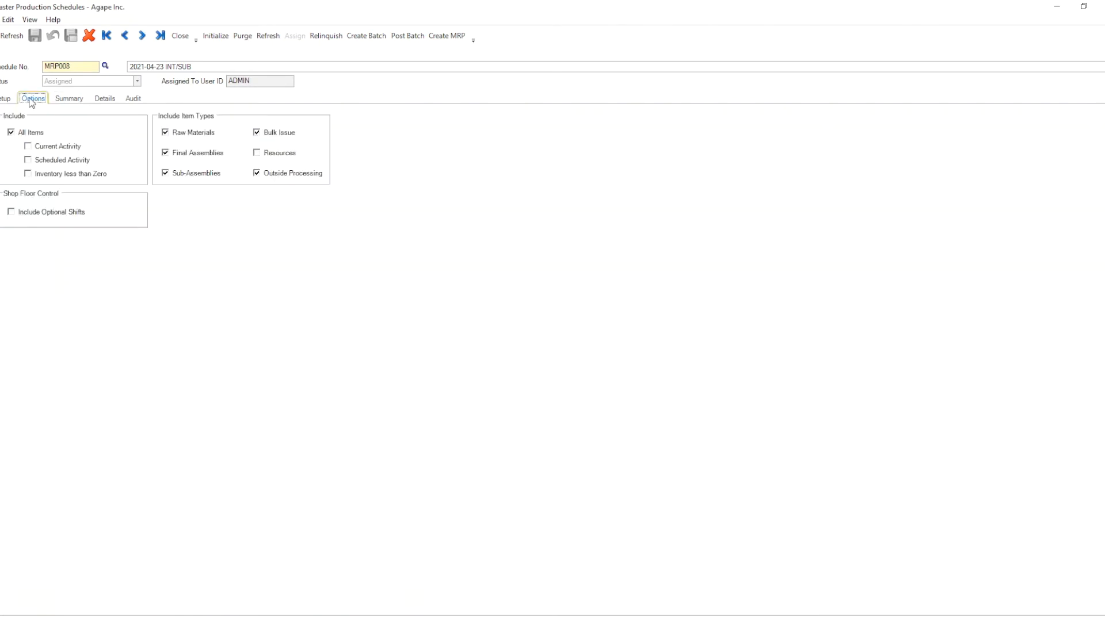
click(185, 135)
click(262, 132)
click(277, 175)
click(42, 161)
Step: Review INT1001's shortage graph and audit events
click(84, 102)
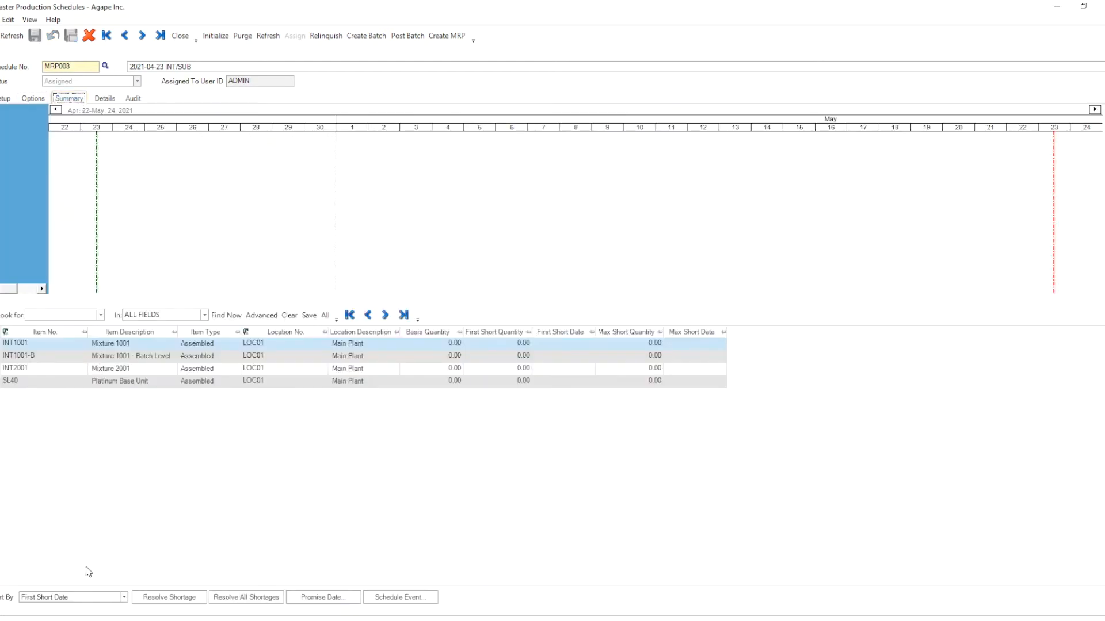
click(2, 345)
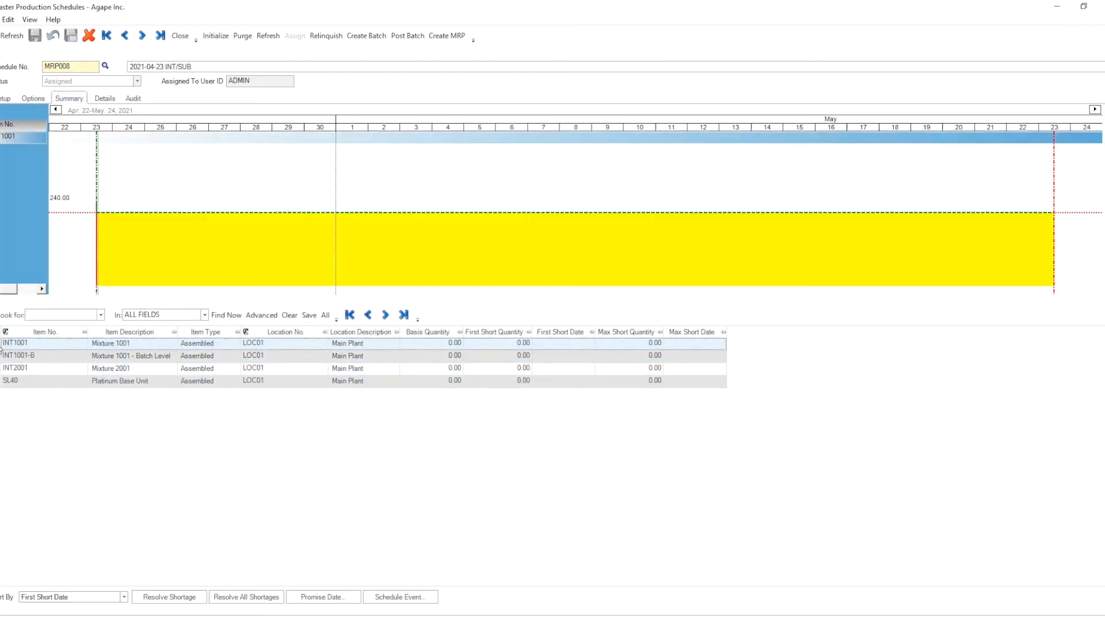
click(134, 99)
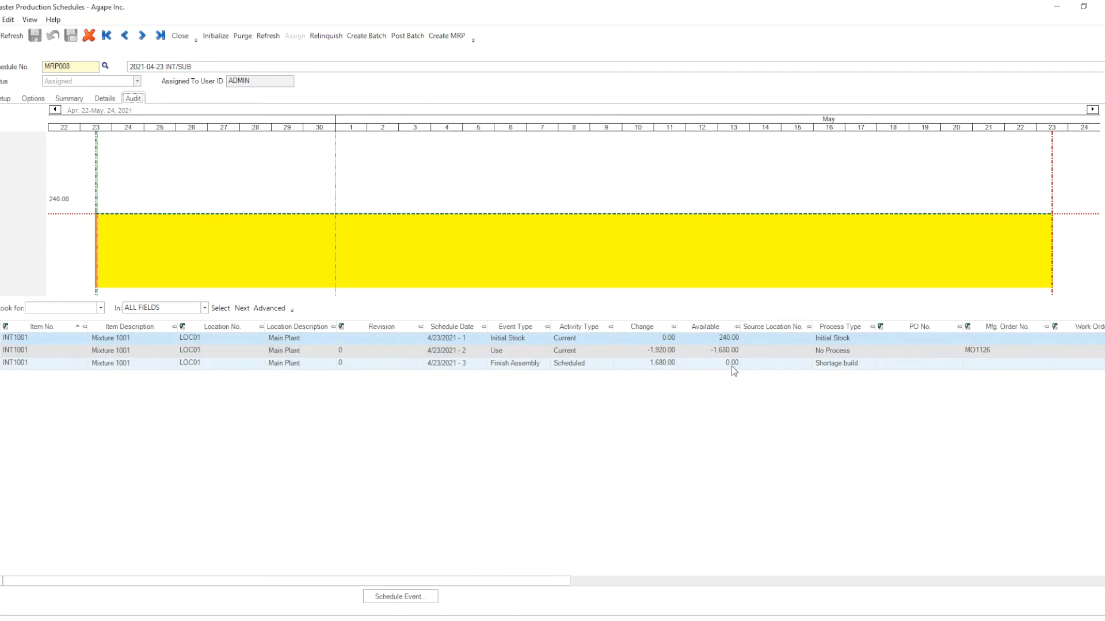
click(79, 101)
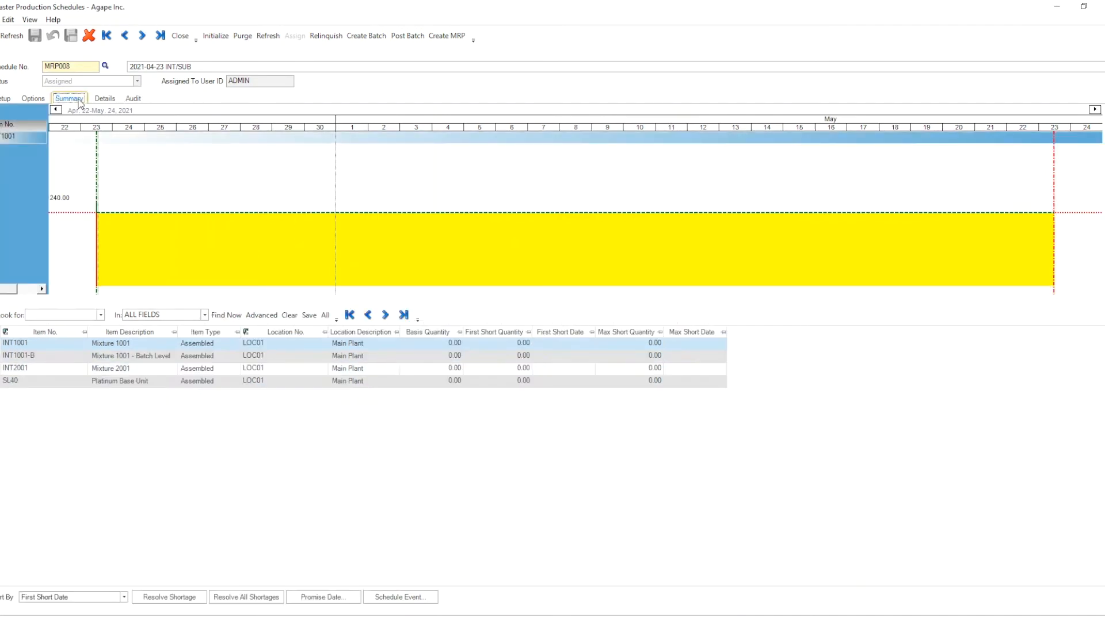
Step: Review INT1001-B's audit events, including its parent item columns
click(1, 360)
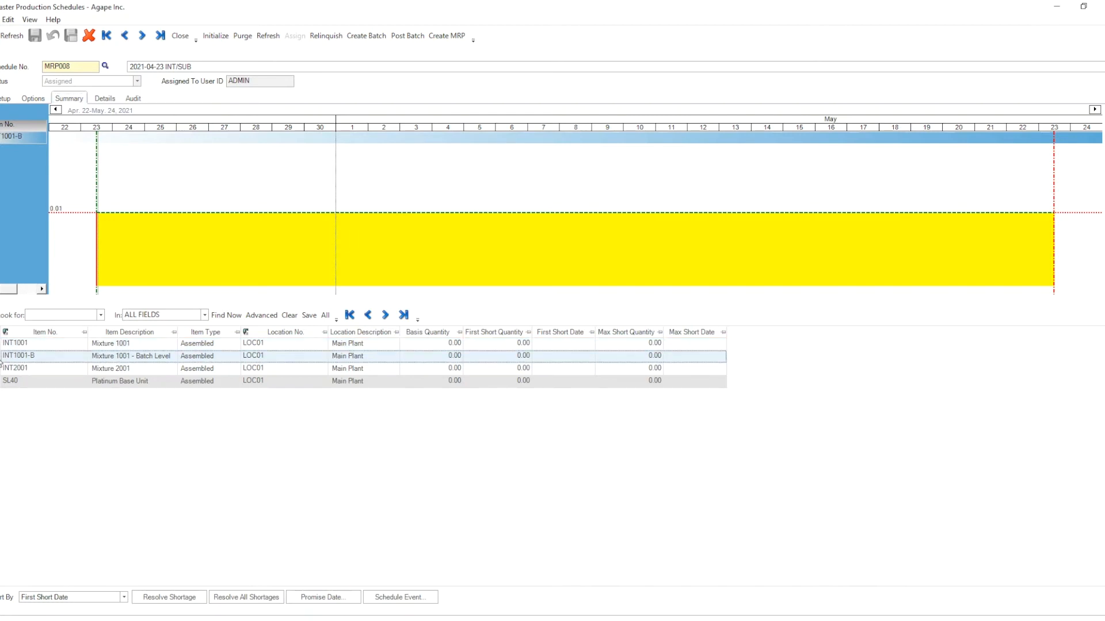
click(133, 99)
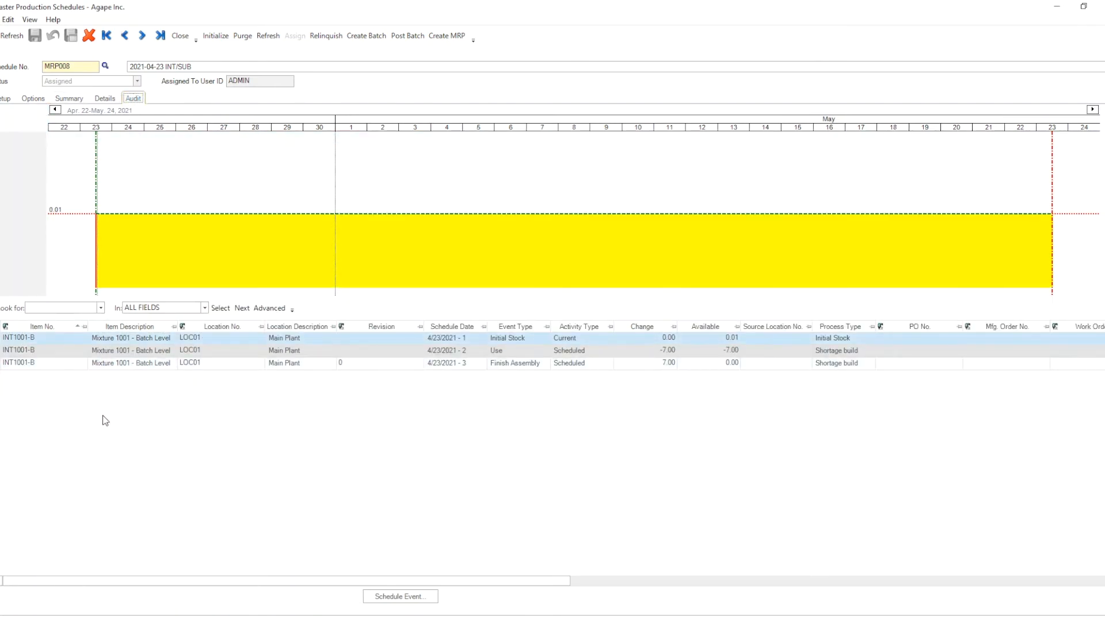
click(23, 339)
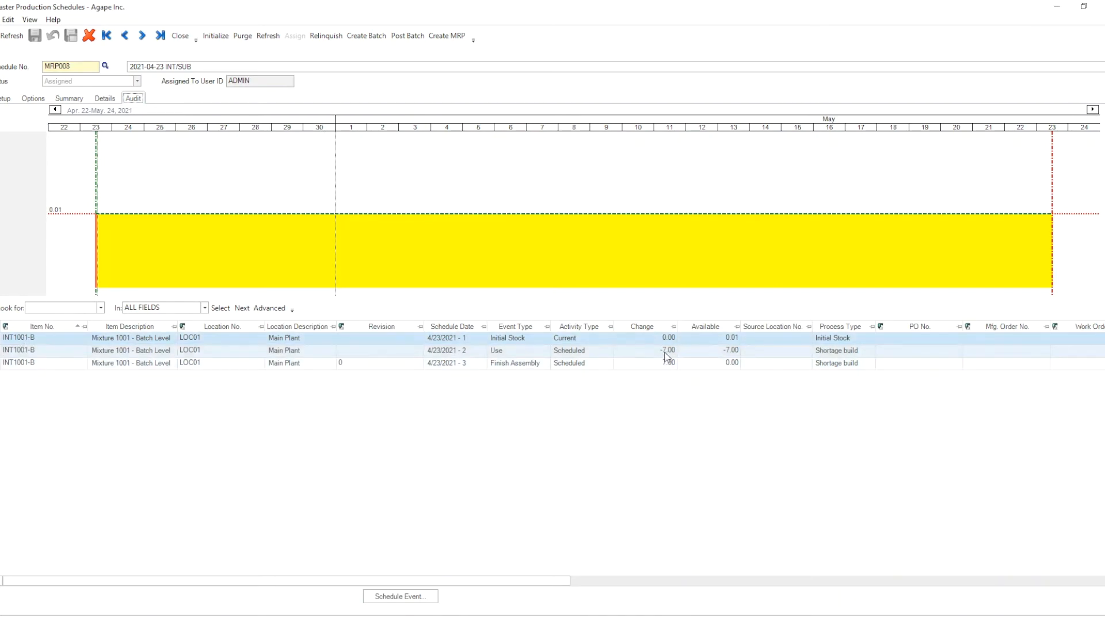
drag(519, 583, 933, 575)
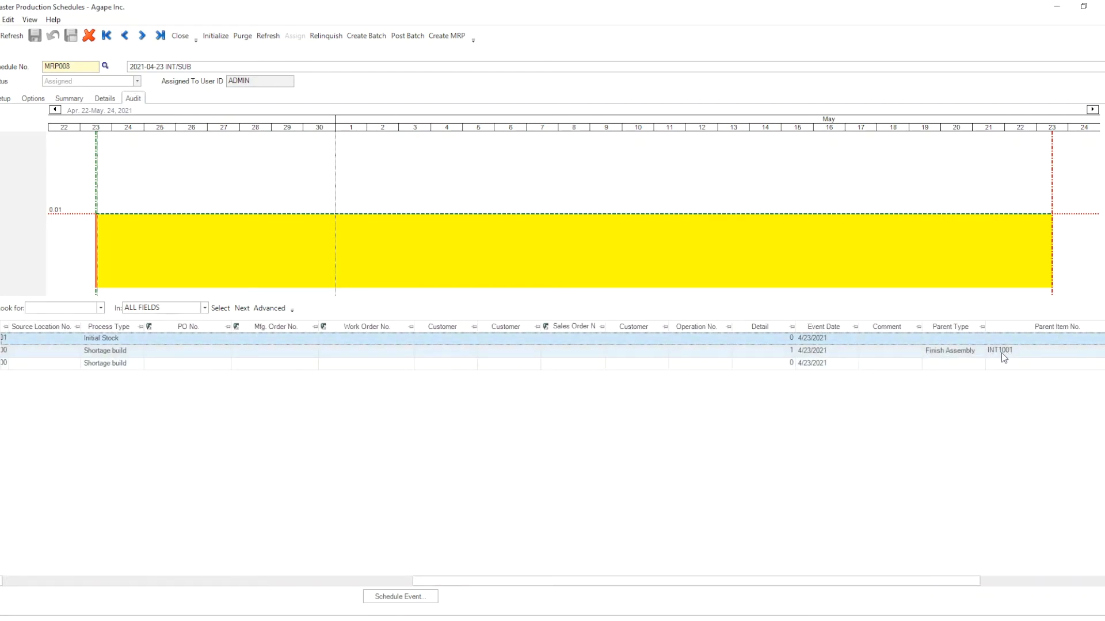
drag(844, 581, 455, 598)
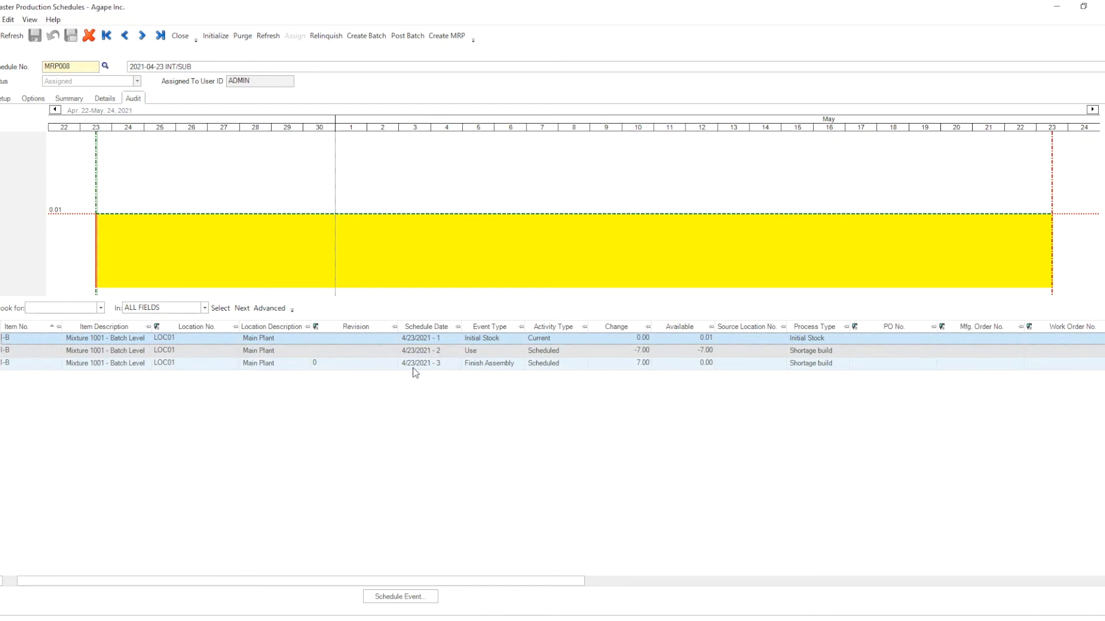
click(69, 99)
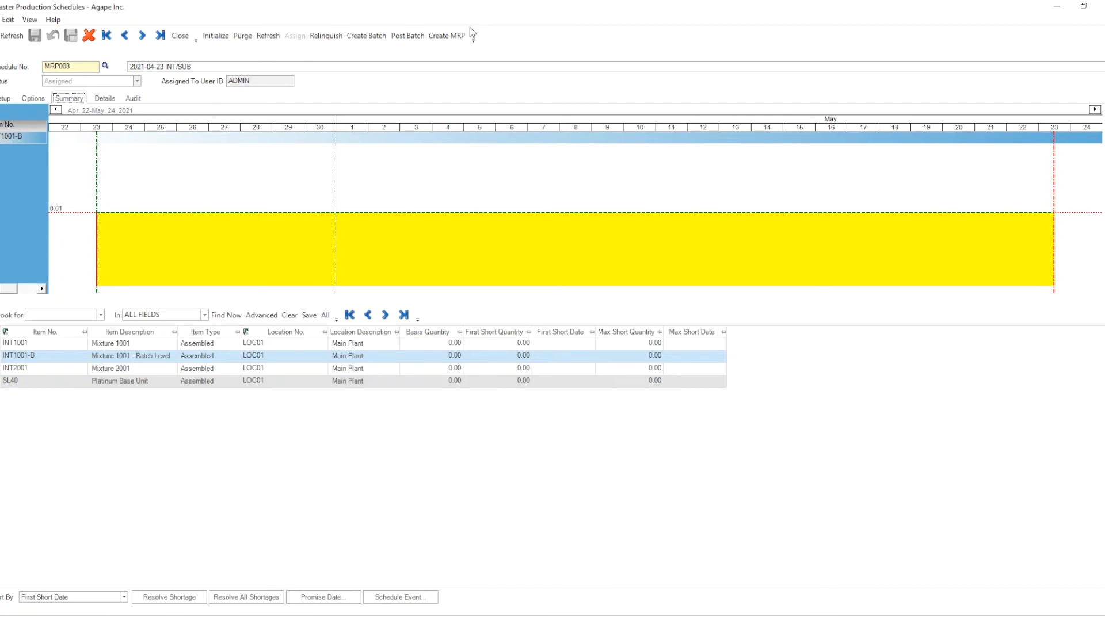
Step: Create the MRP from schedule MRP008, saving the schedule changes, applying the options filter and confirming purchase order creation
click(444, 39)
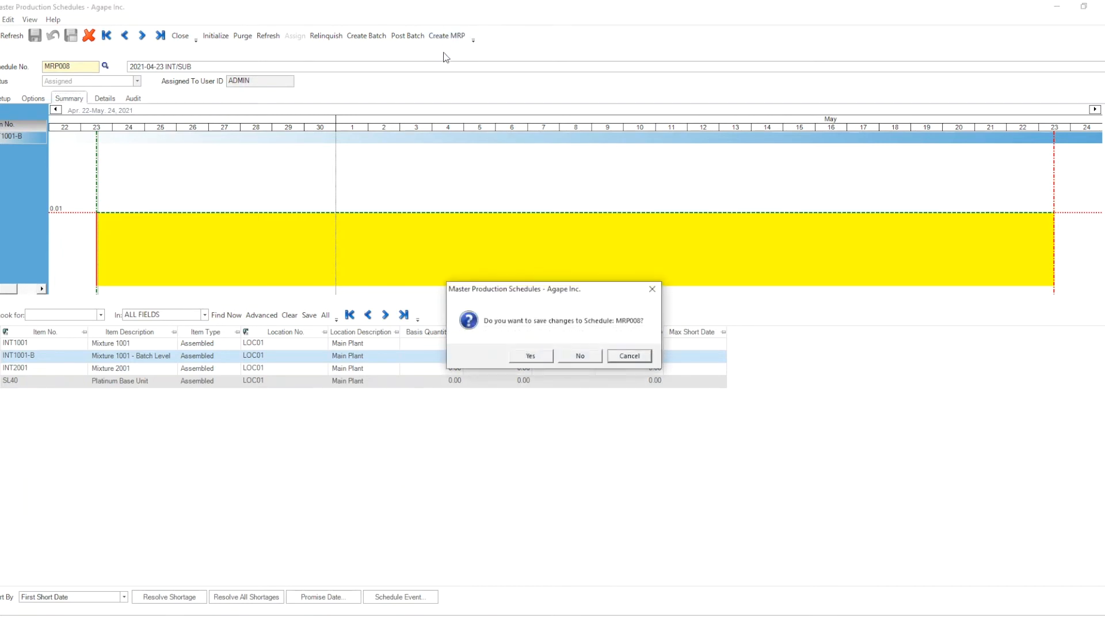
click(545, 357)
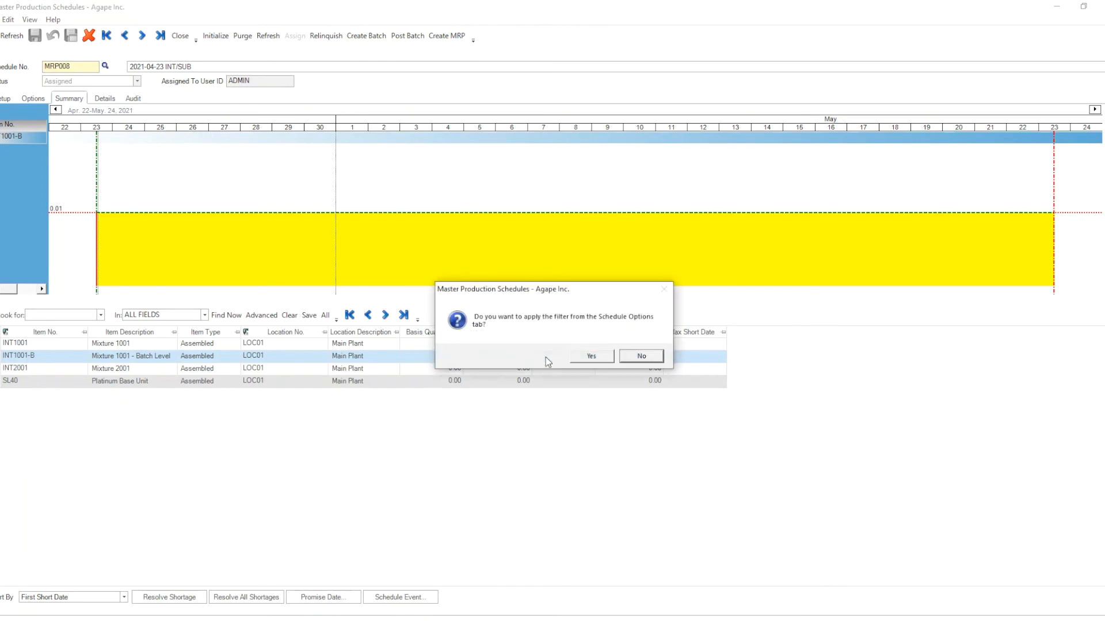
click(595, 357)
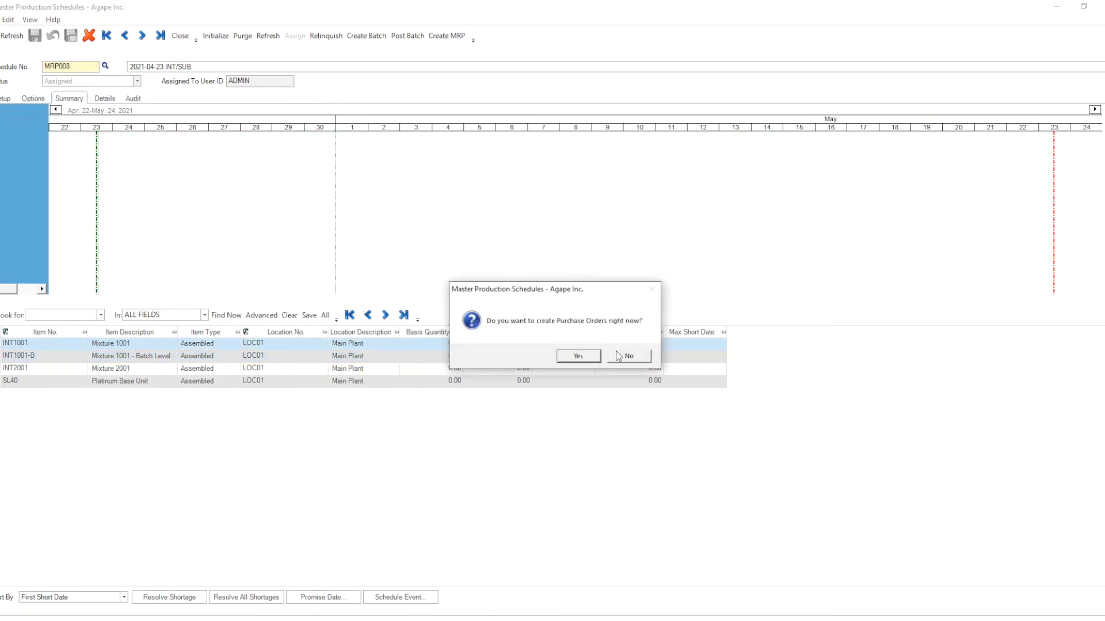
click(590, 356)
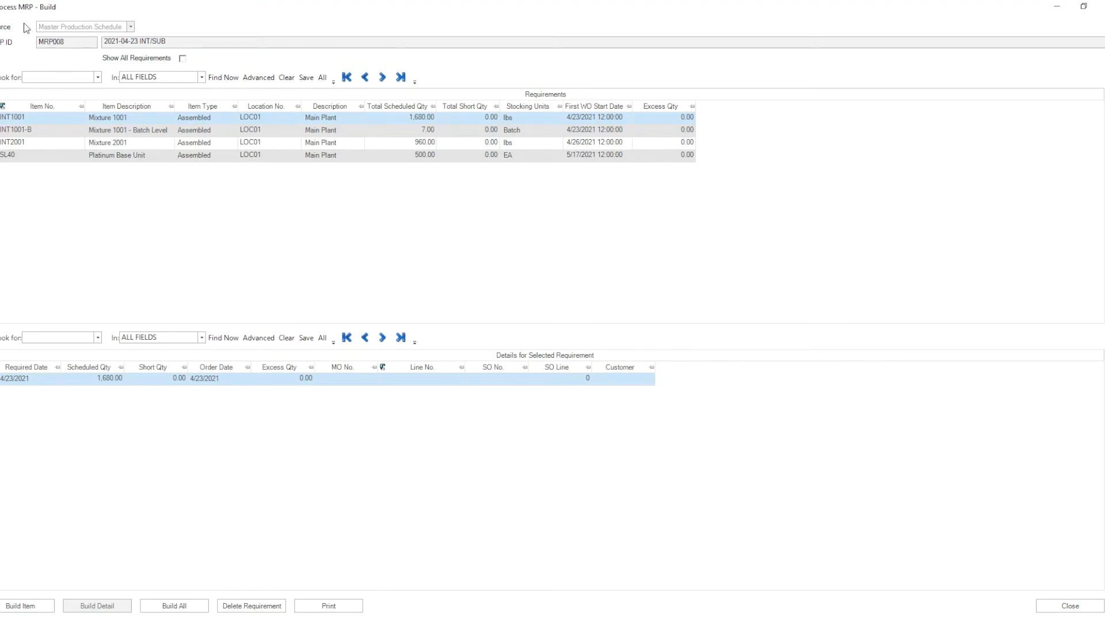
Step: Review the details of each requirement in the MRP build list
click(2, 118)
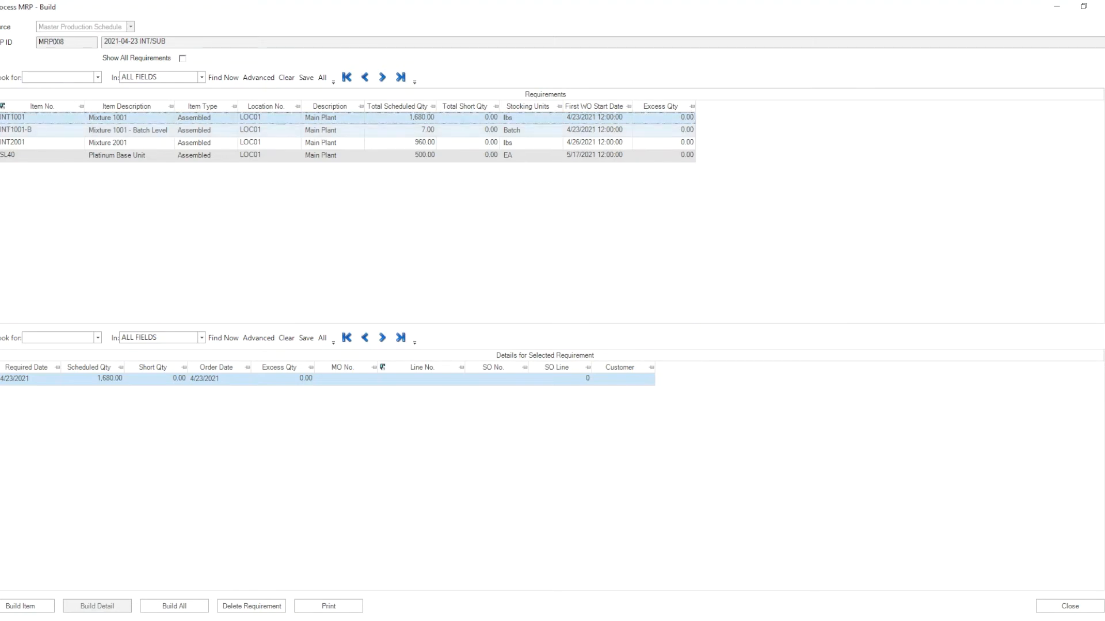
click(2, 130)
click(2, 143)
click(2, 156)
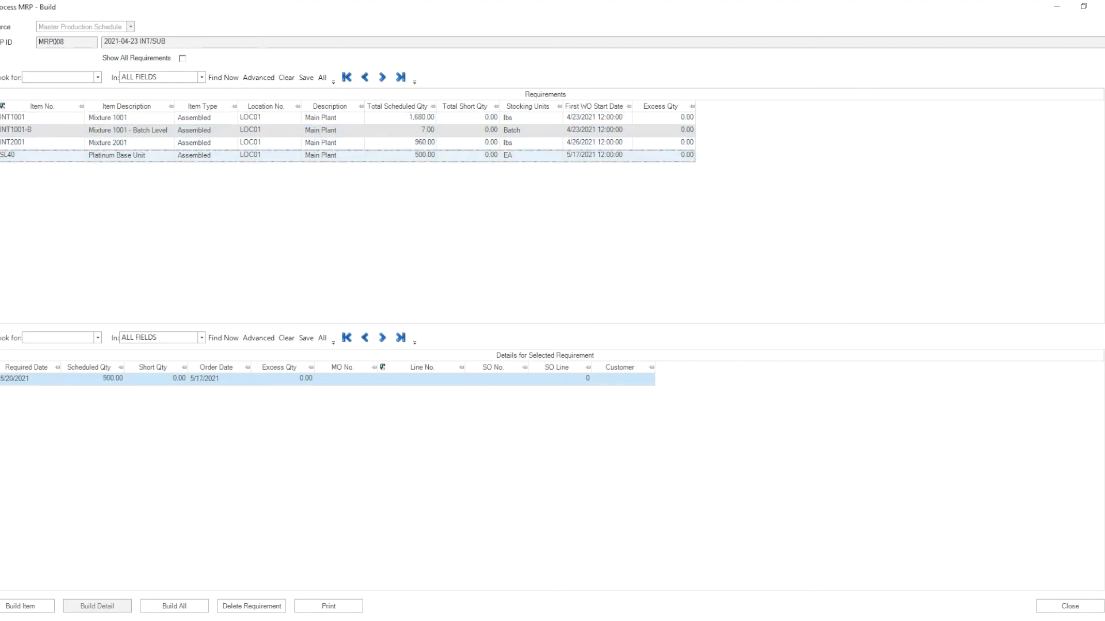
click(2, 117)
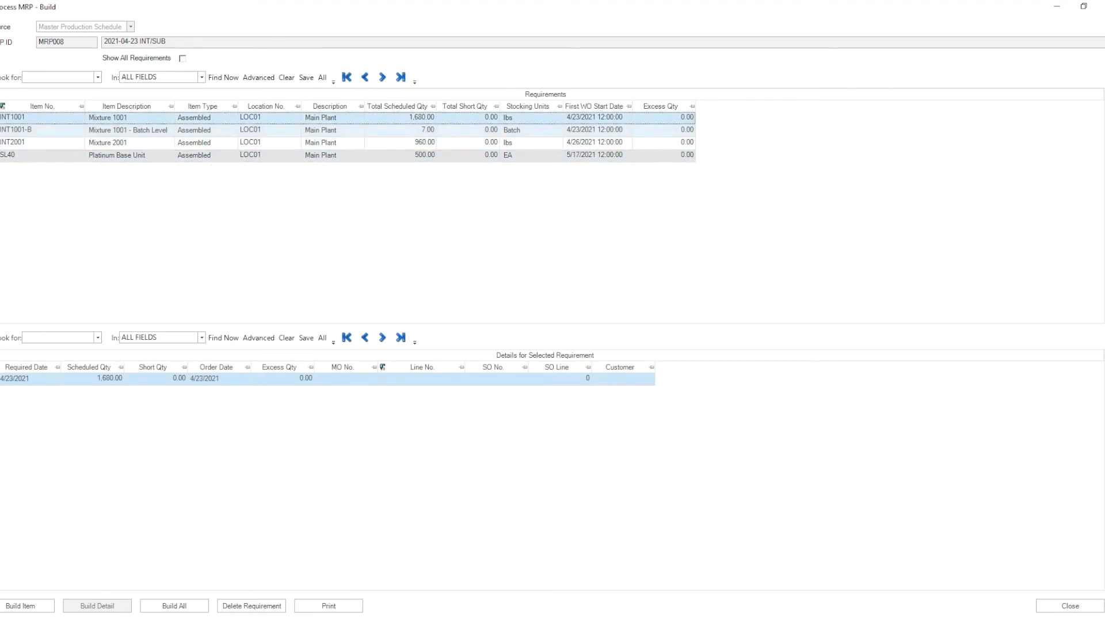
click(2, 130)
click(3, 143)
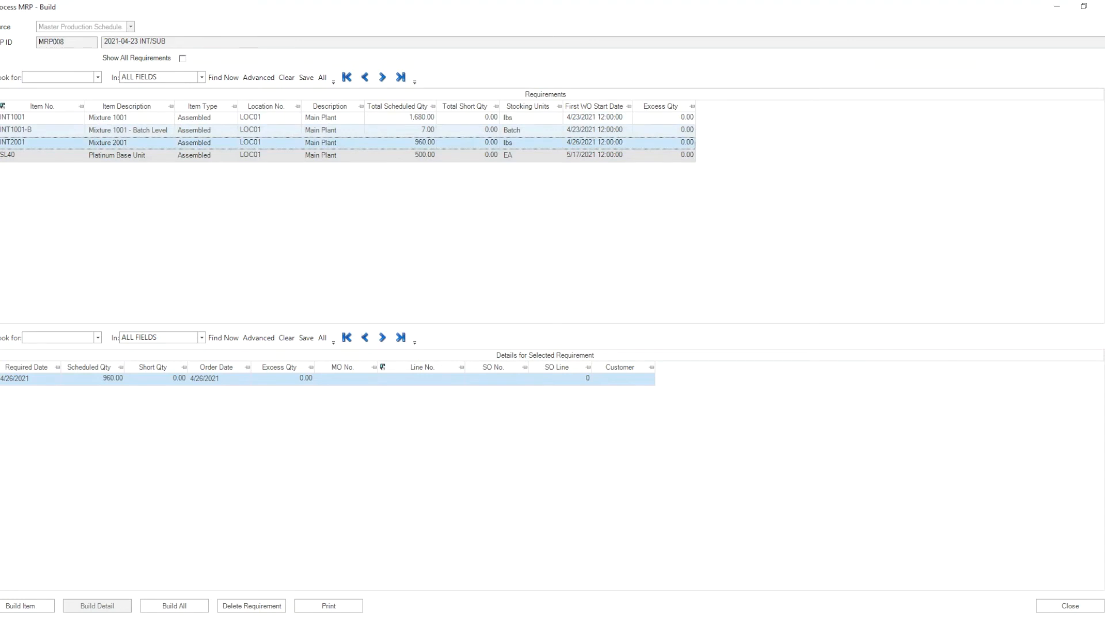
click(128, 130)
click(128, 117)
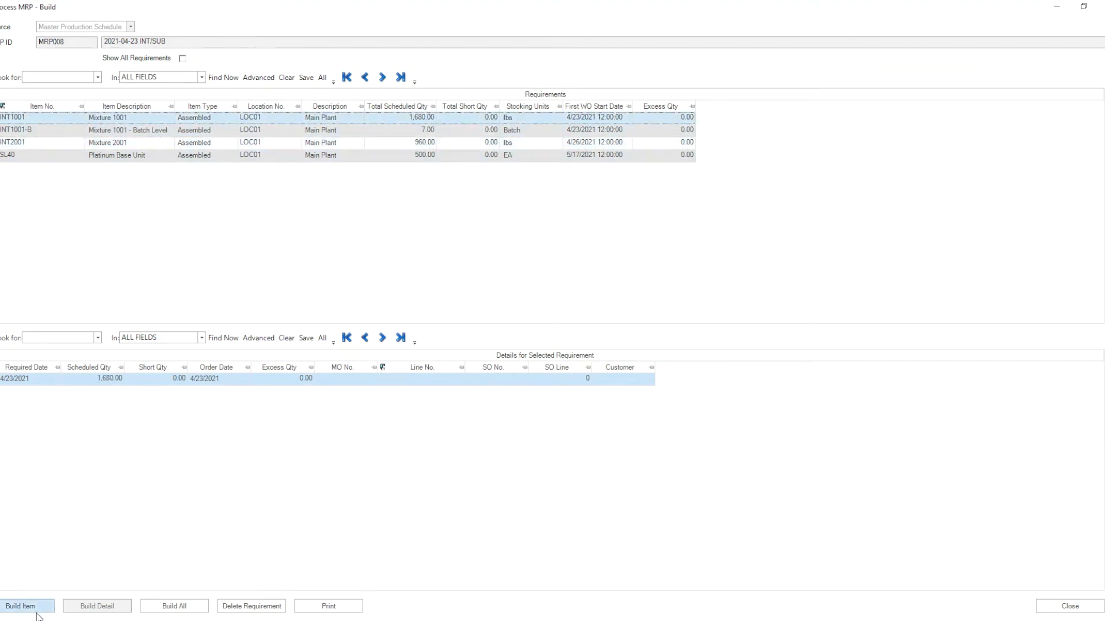
Step: Open Build All and set the build mode to Manufacturing Orders
click(194, 610)
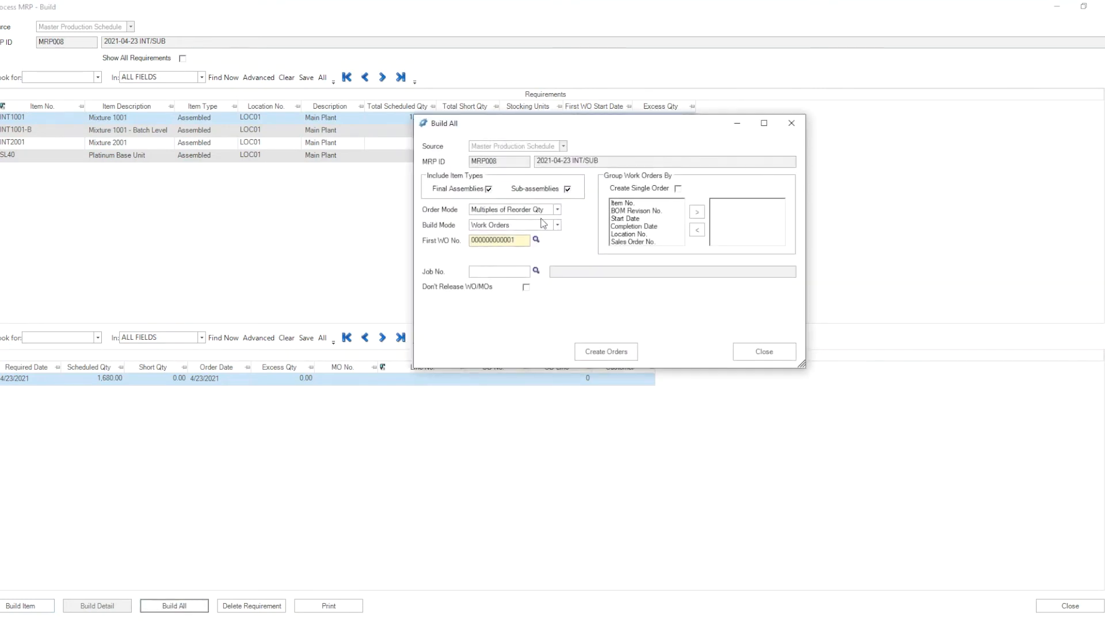
click(557, 225)
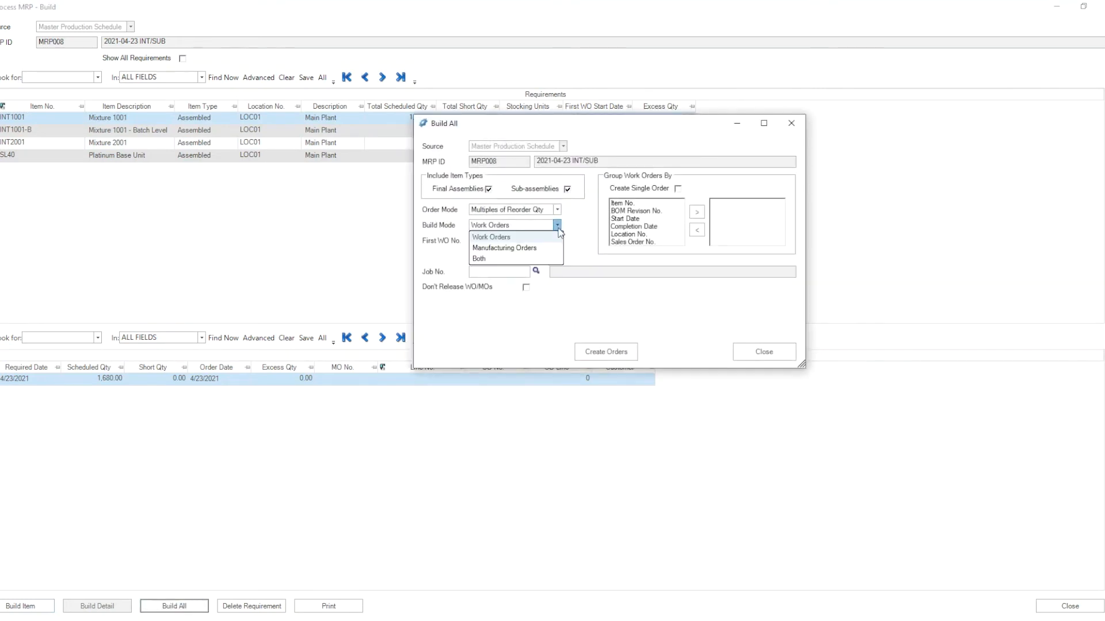
click(517, 249)
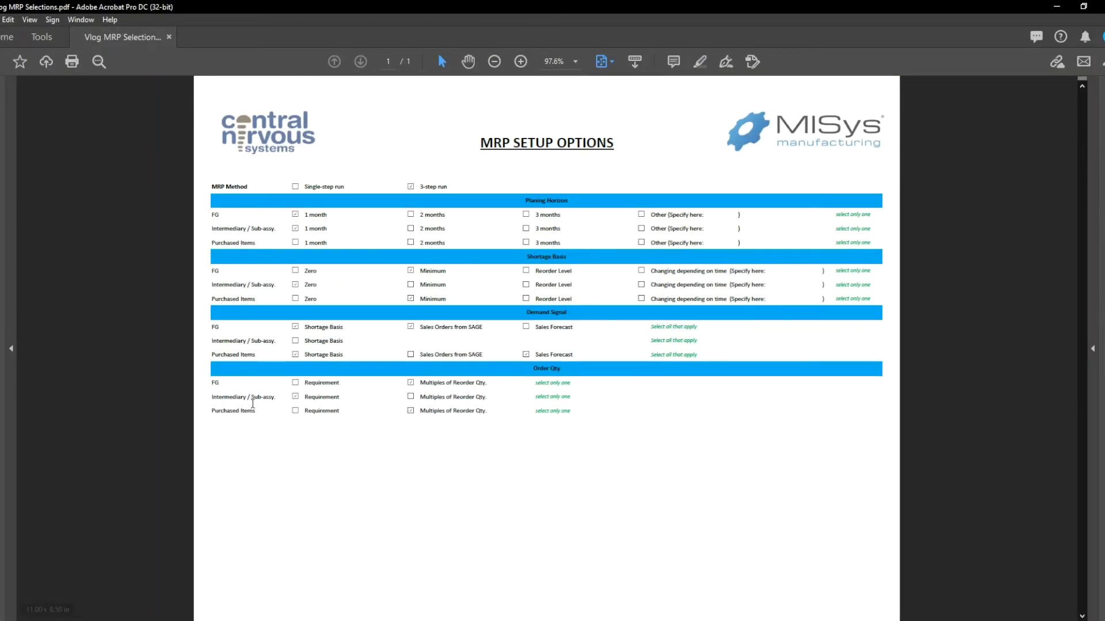
Step: Check the intermediary/sub-assembly order quantity choice in the MRP setup options PDF
drag(308, 397, 341, 397)
click(318, 403)
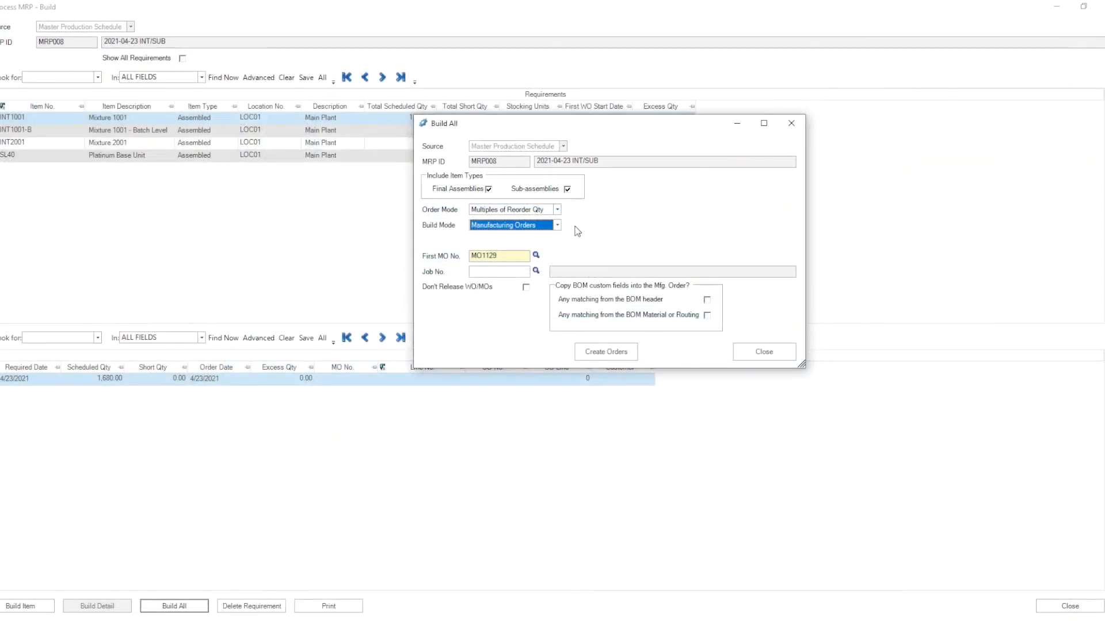
Step: Set the order mode to As Required and create the manufacturing orders starting at MO1129
click(559, 211)
click(525, 221)
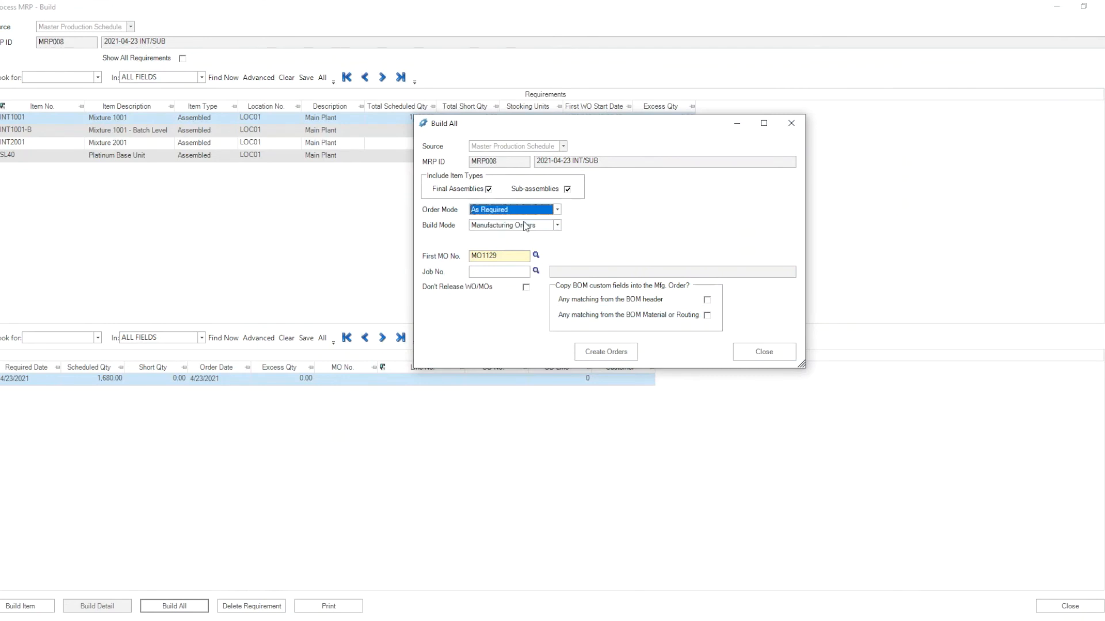
click(497, 256)
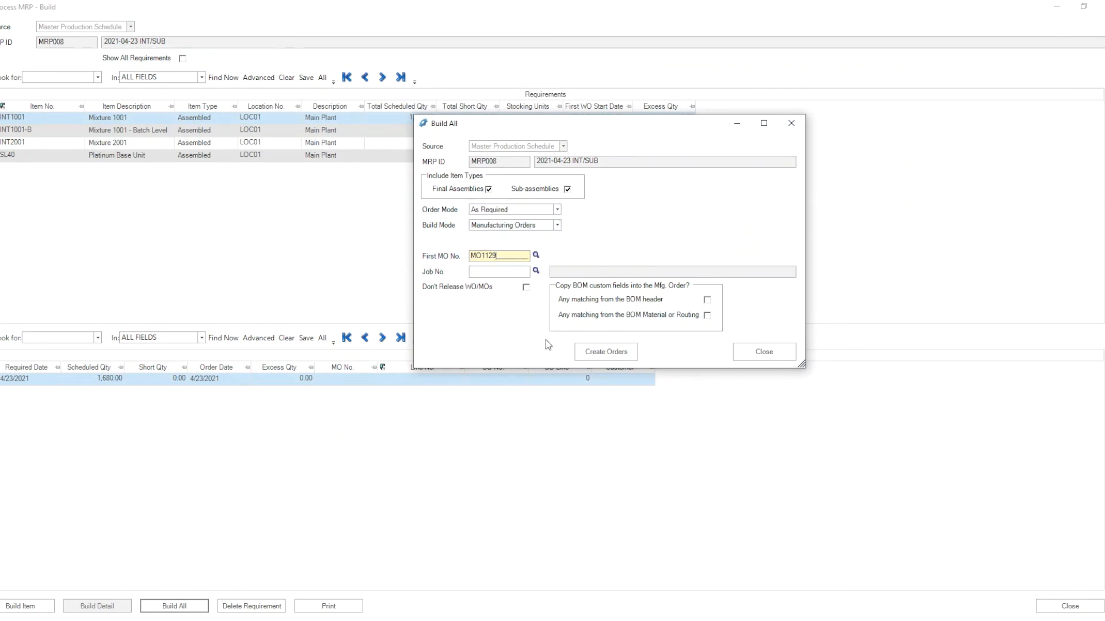
click(627, 356)
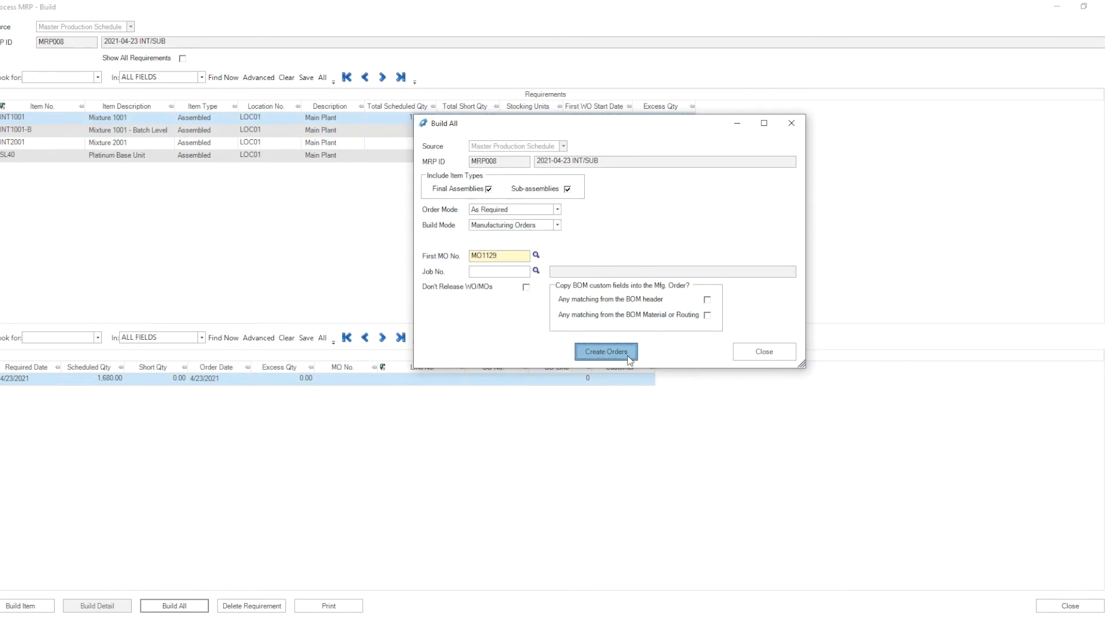
click(557, 356)
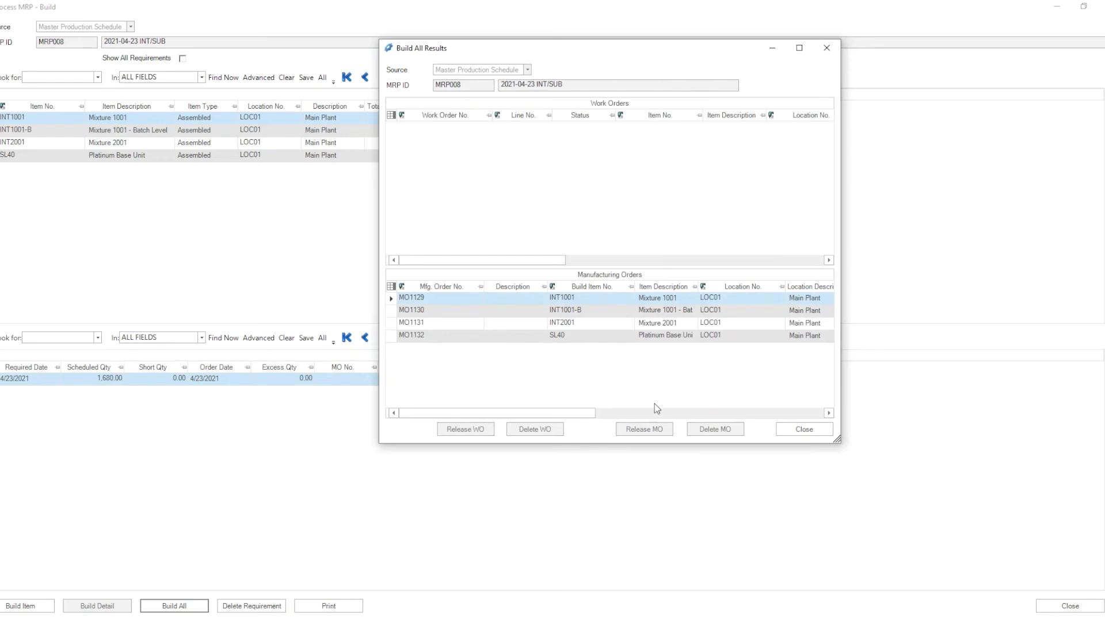
Step: Review the build results and open manufacturing order MO1129's header before closing both windows
drag(837, 441, 1008, 451)
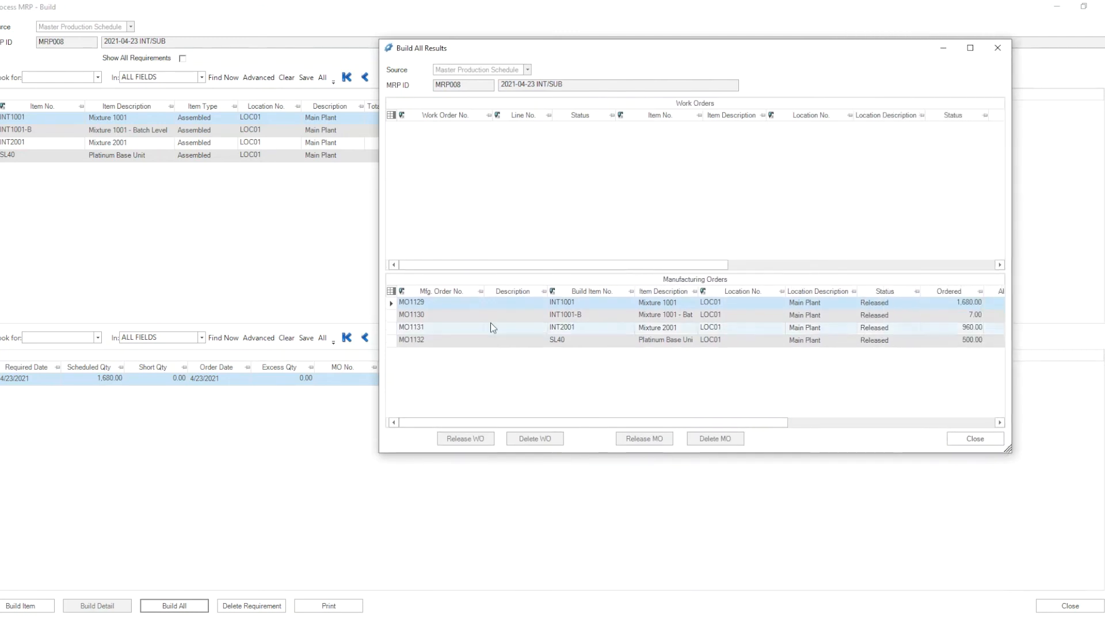
click(480, 304)
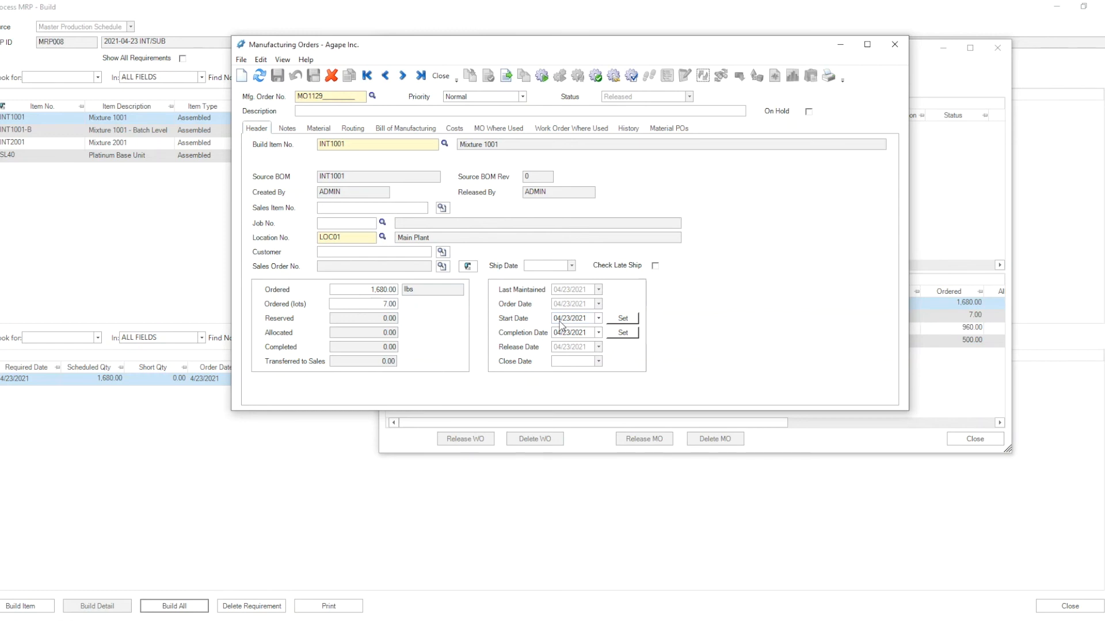
click(441, 76)
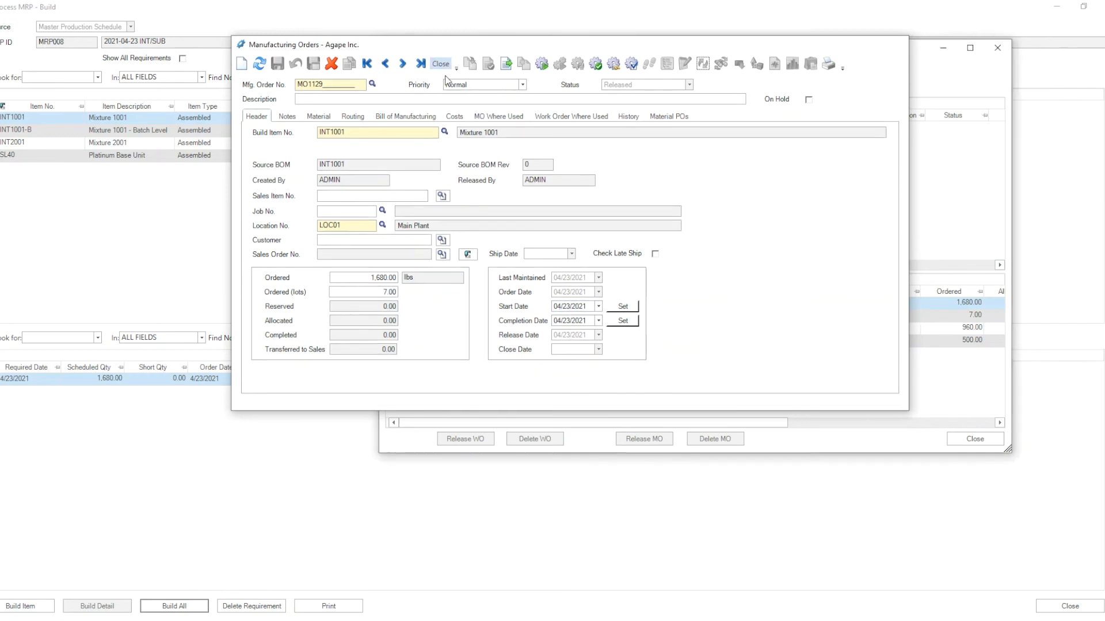
click(995, 442)
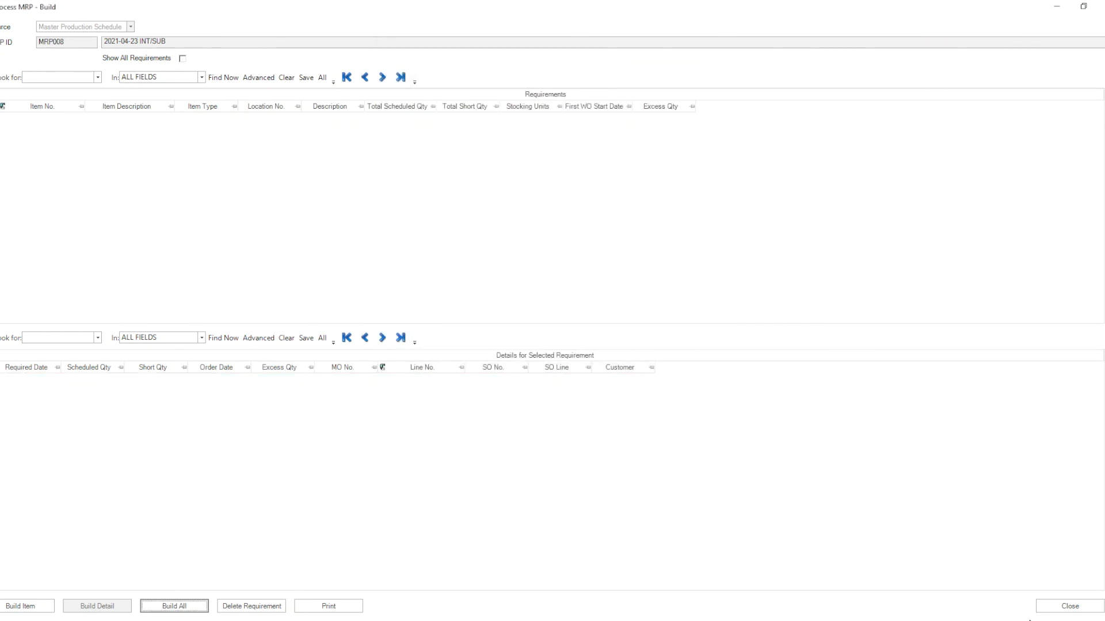
Step: Close the MRP build and master schedule windows and open the Production Schedule
click(1062, 607)
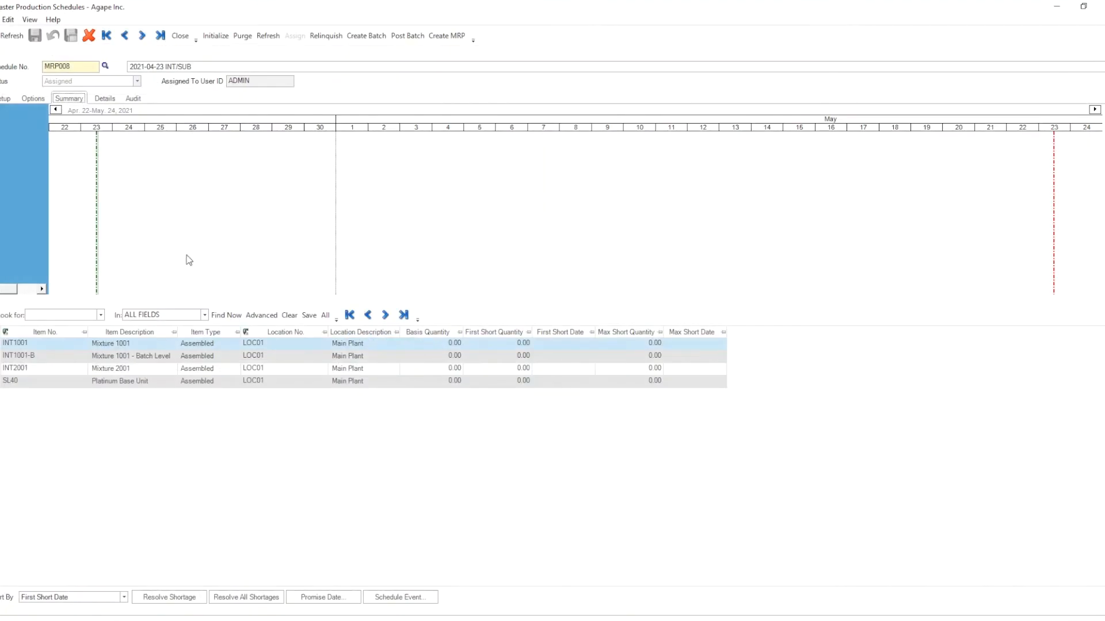
click(180, 36)
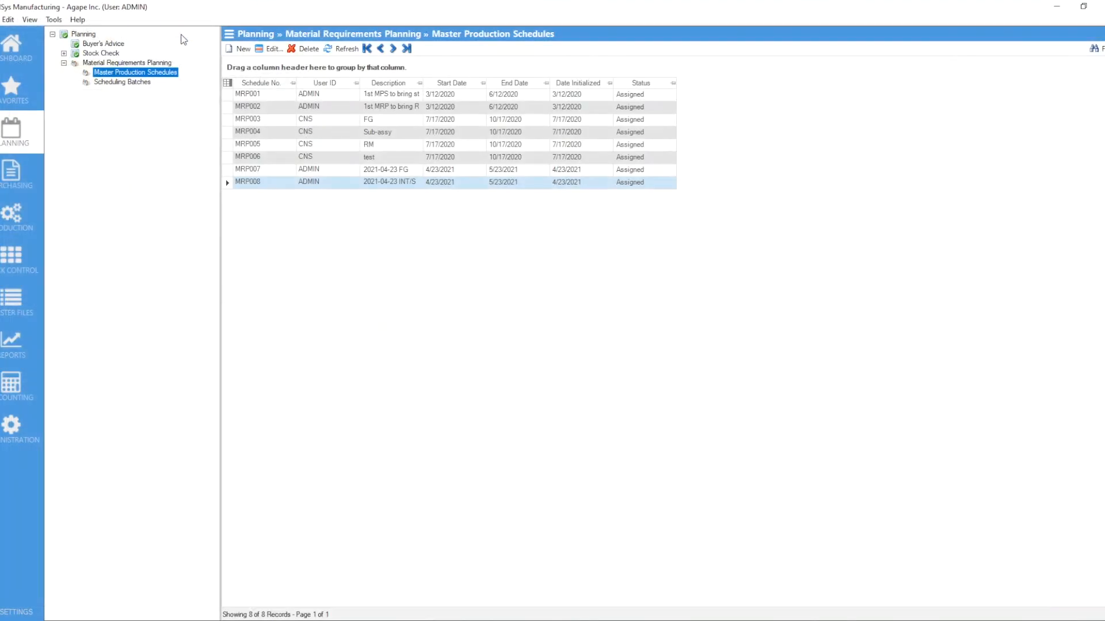
click(15, 227)
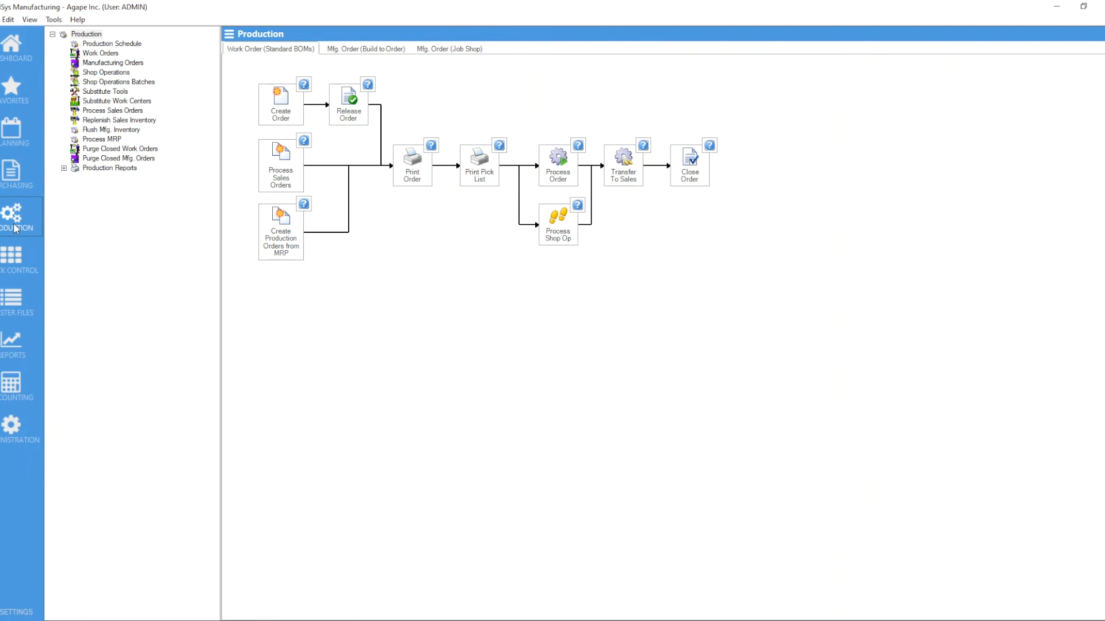
click(109, 43)
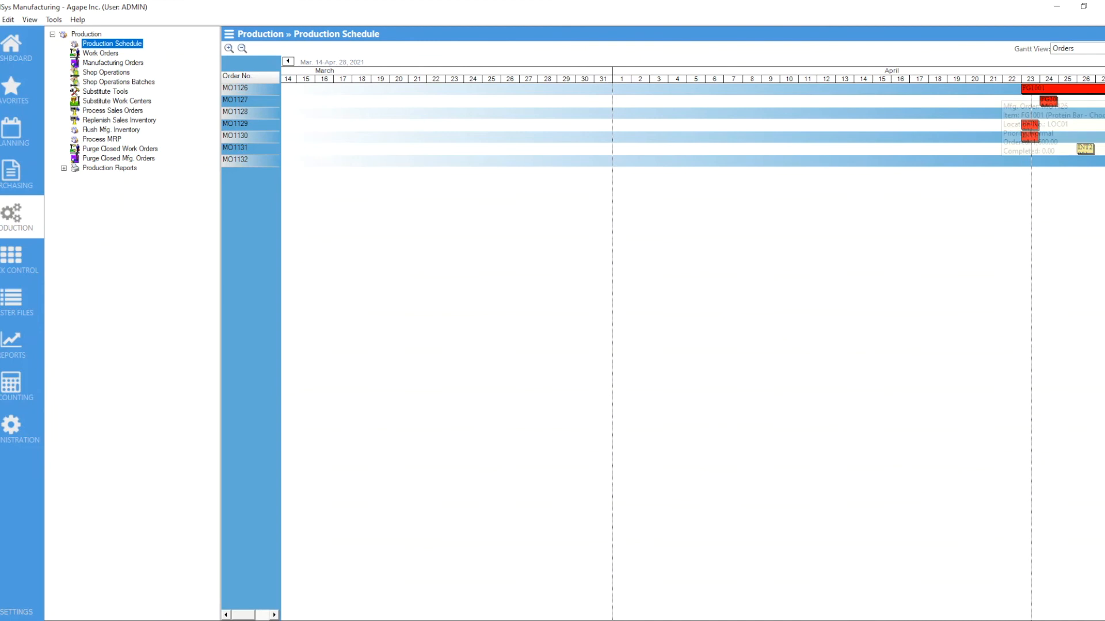
Step: Reschedule manufacturing order MO1126 to start on April 25 in the production schedule
click(1103, 61)
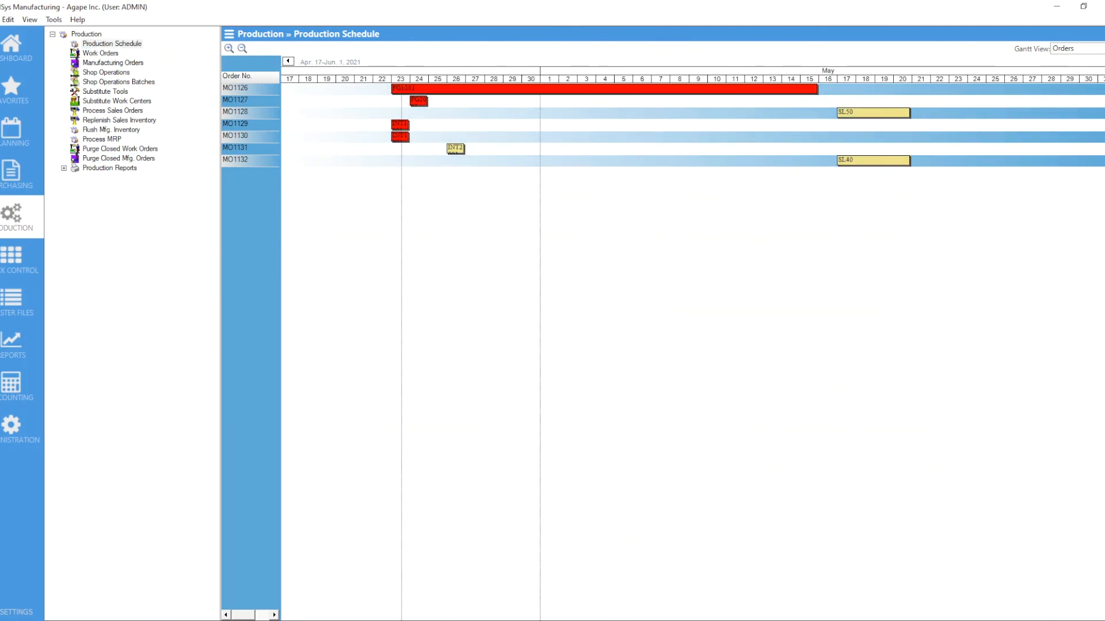
mouse_move(405, 91)
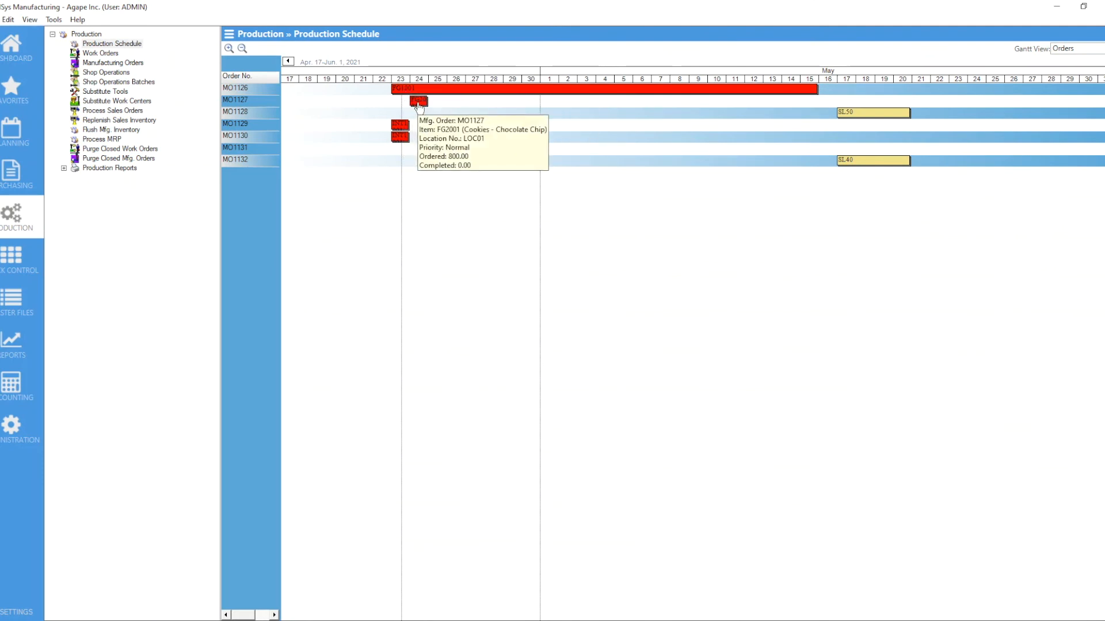
mouse_move(400, 130)
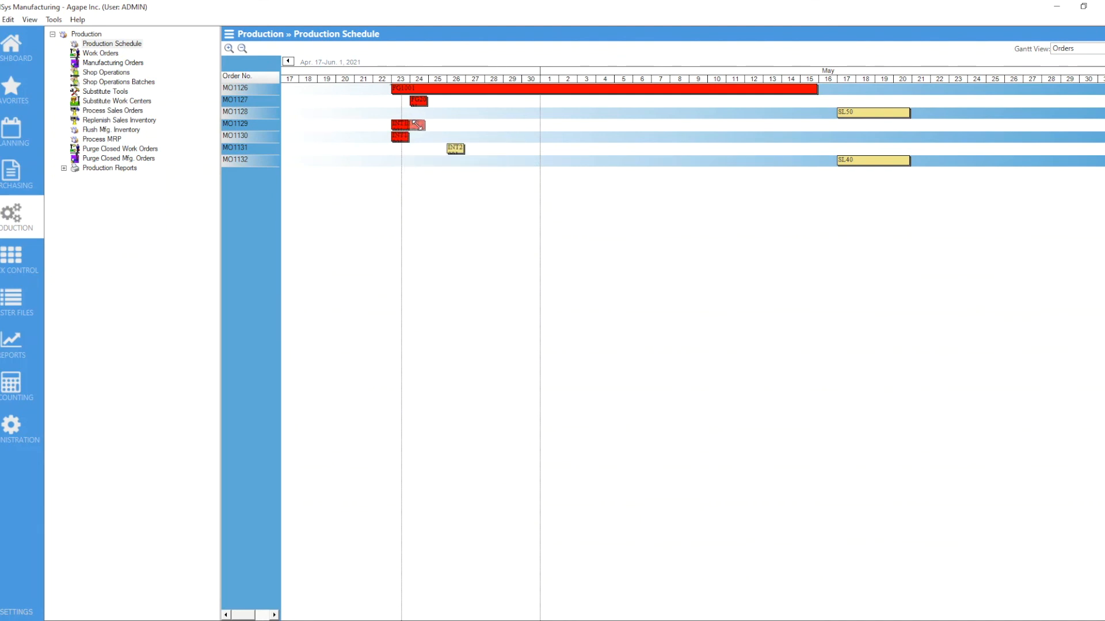
mouse_move(466, 94)
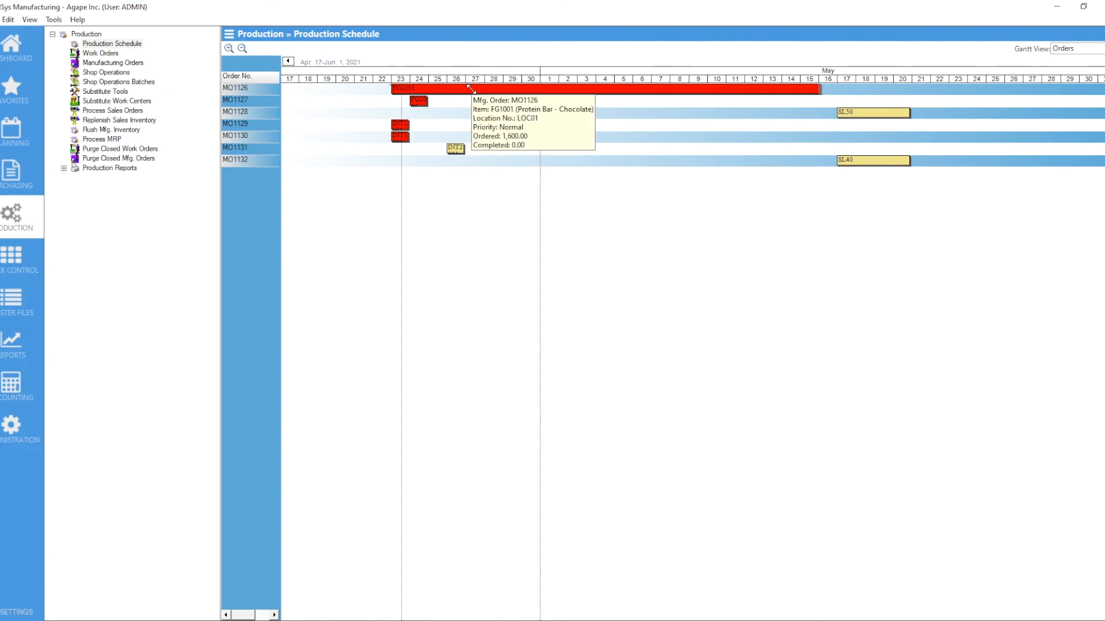
drag(466, 94, 504, 93)
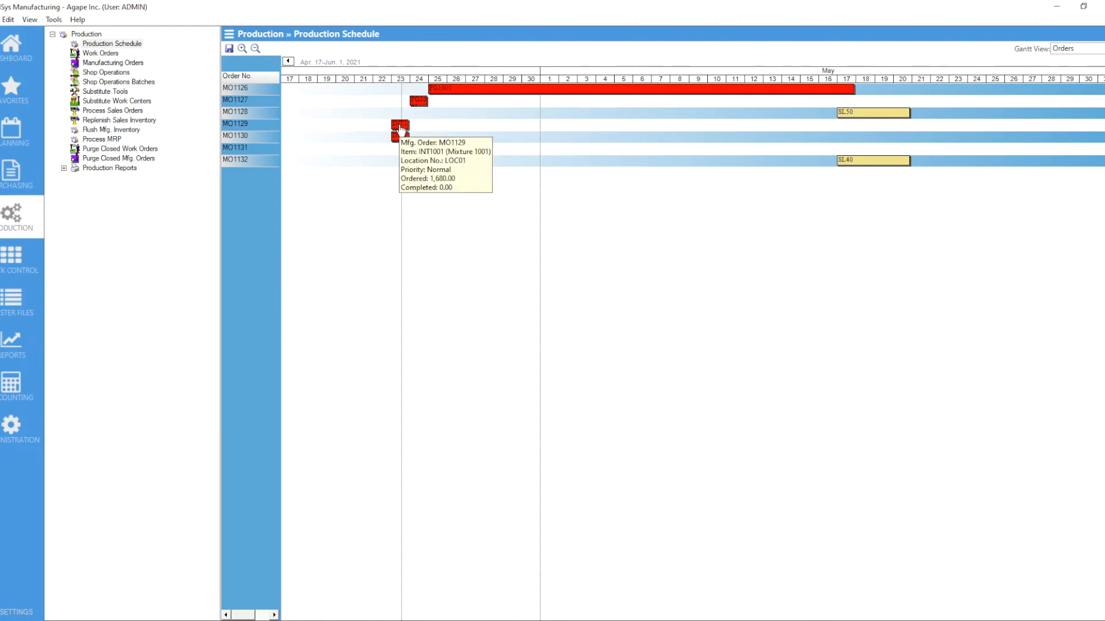
Step: Move manufacturing order MO1129 to start on April 24
mouse_move(398, 125)
mouse_down()
mouse_move(421, 126)
mouse_move(410, 127)
mouse_up()
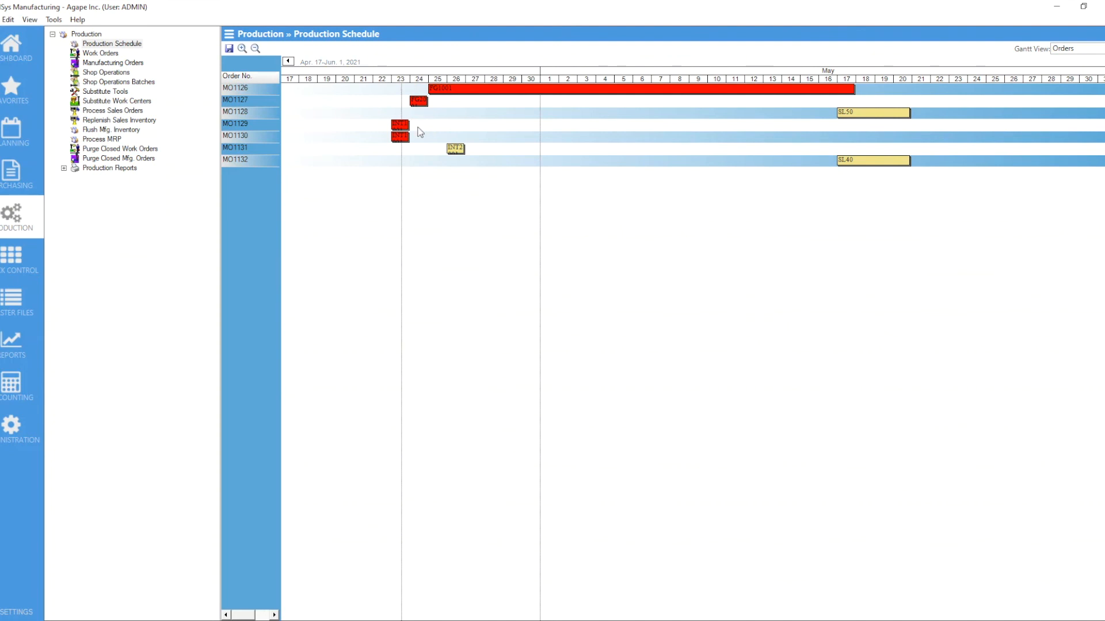
mouse_move(403, 130)
drag(403, 129, 426, 126)
Step: Move manufacturing order MO1131 to start on April 23
mouse_move(458, 151)
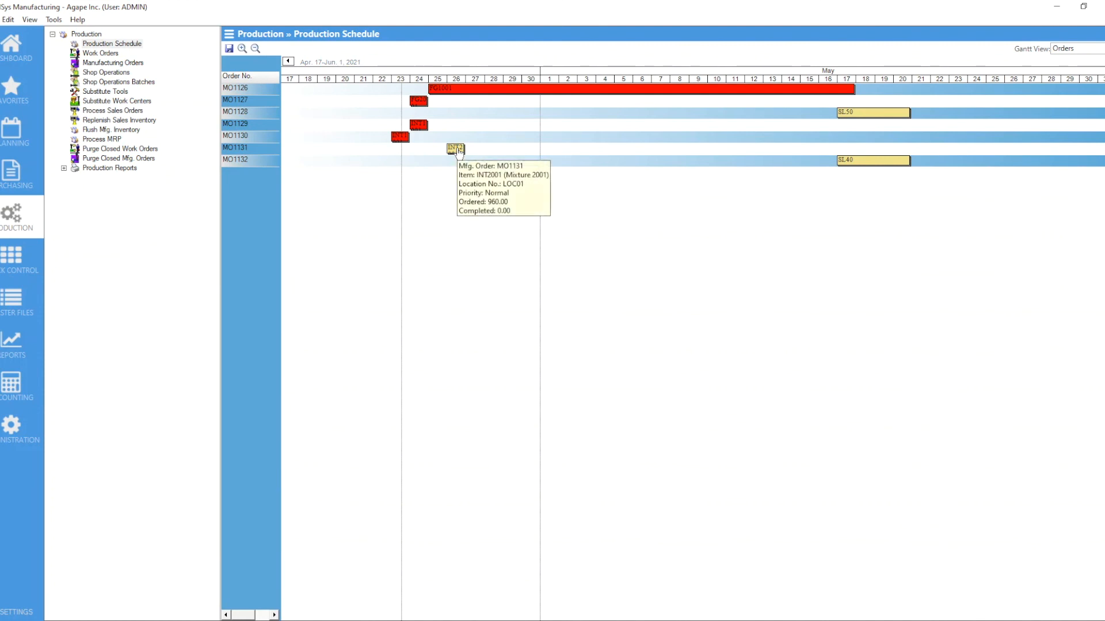
drag(457, 151, 401, 151)
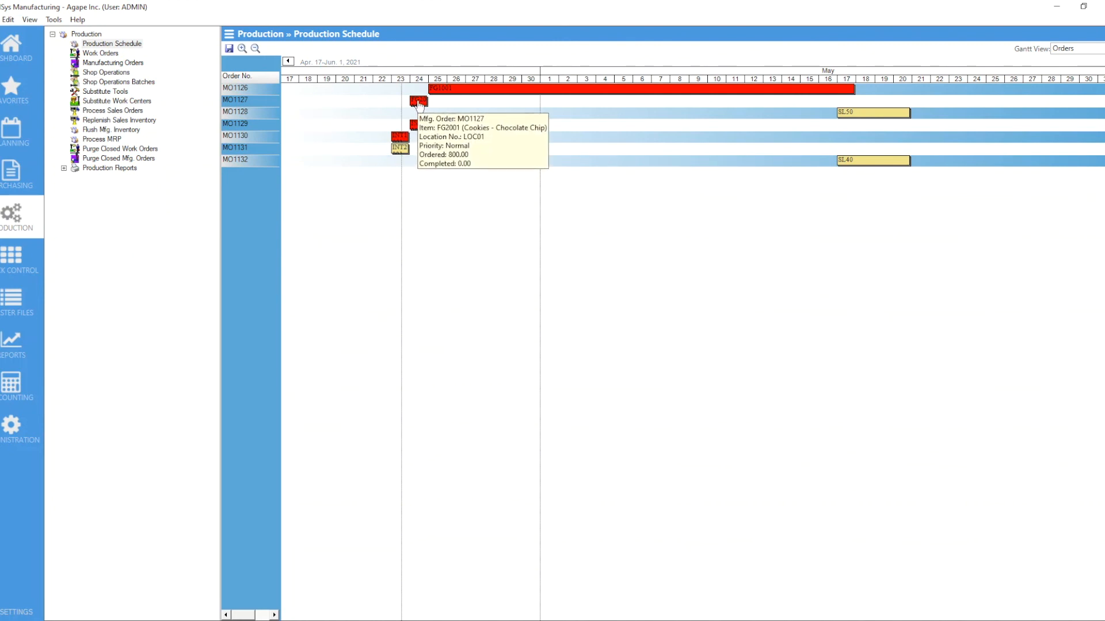
mouse_move(418, 104)
mouse_down()
mouse_move(428, 102)
mouse_move(418, 103)
mouse_up()
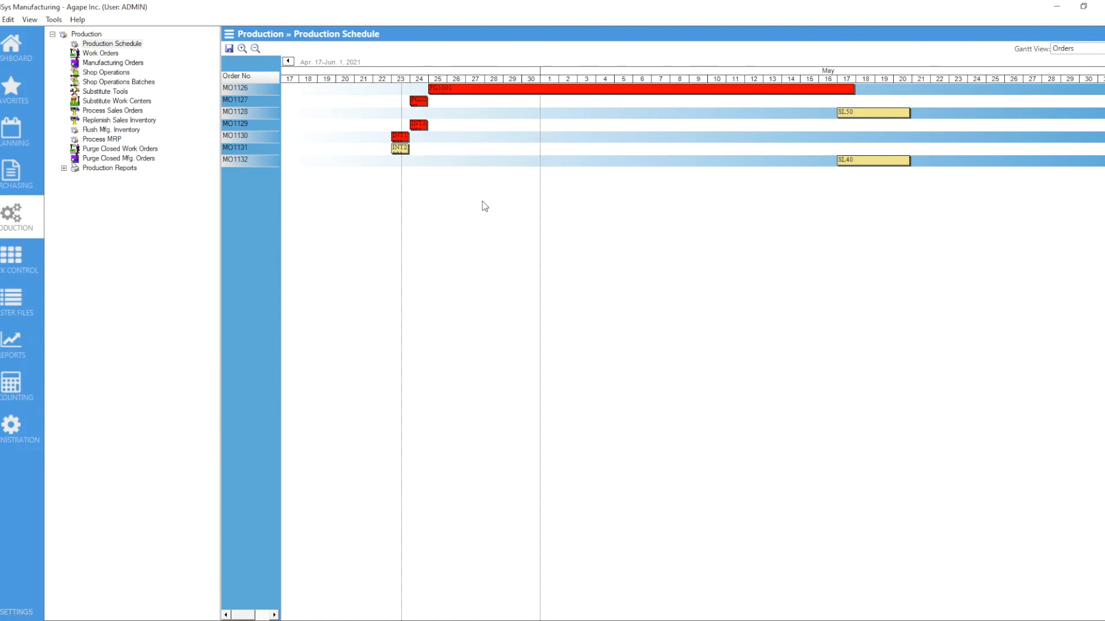
Step: Move manufacturing order MO1132 for SL40 to start about May 13 and save the production schedule
mouse_move(872, 114)
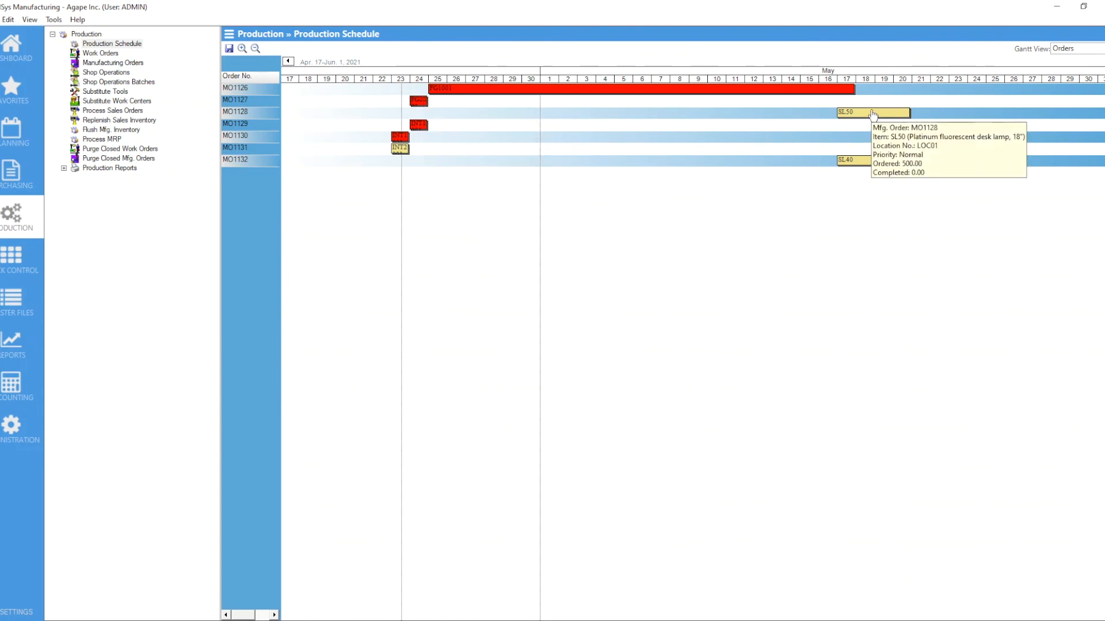
mouse_move(871, 167)
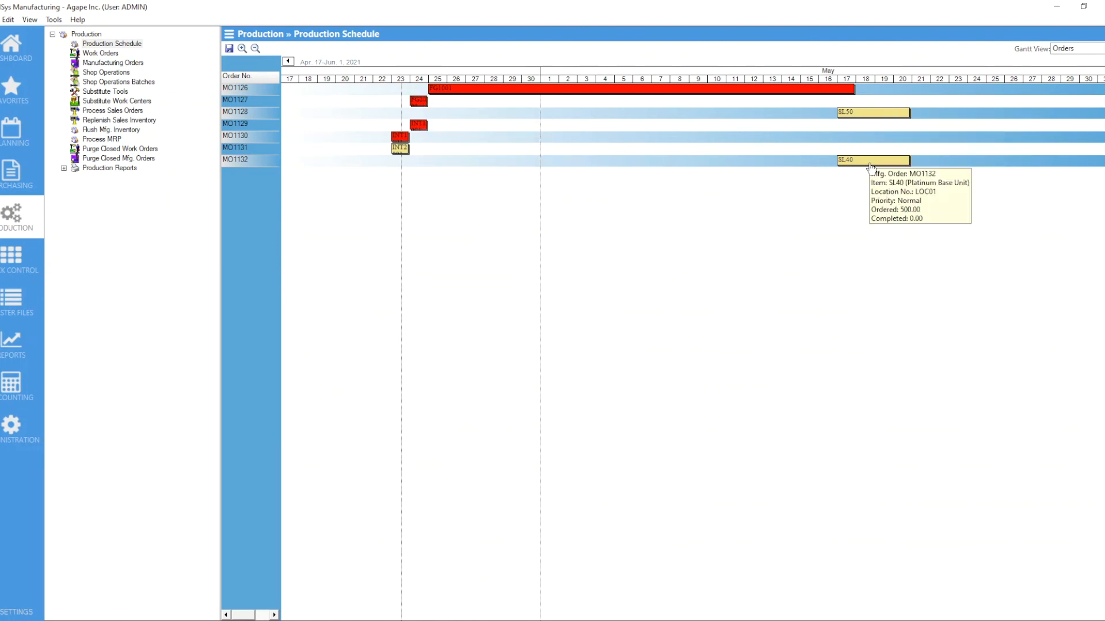
drag(871, 167, 797, 167)
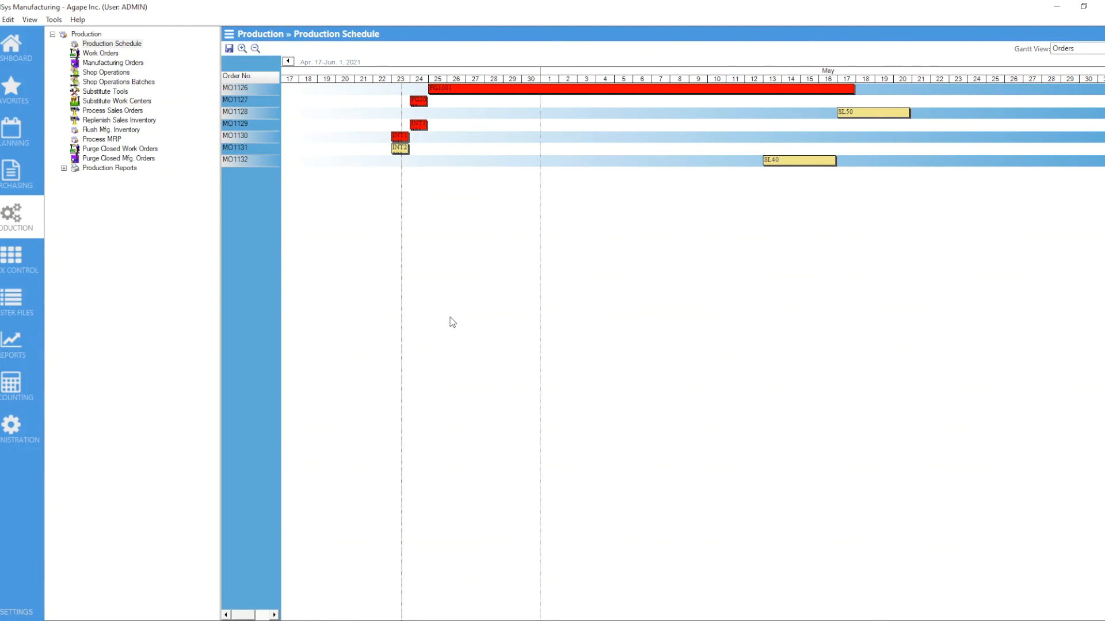
click(229, 49)
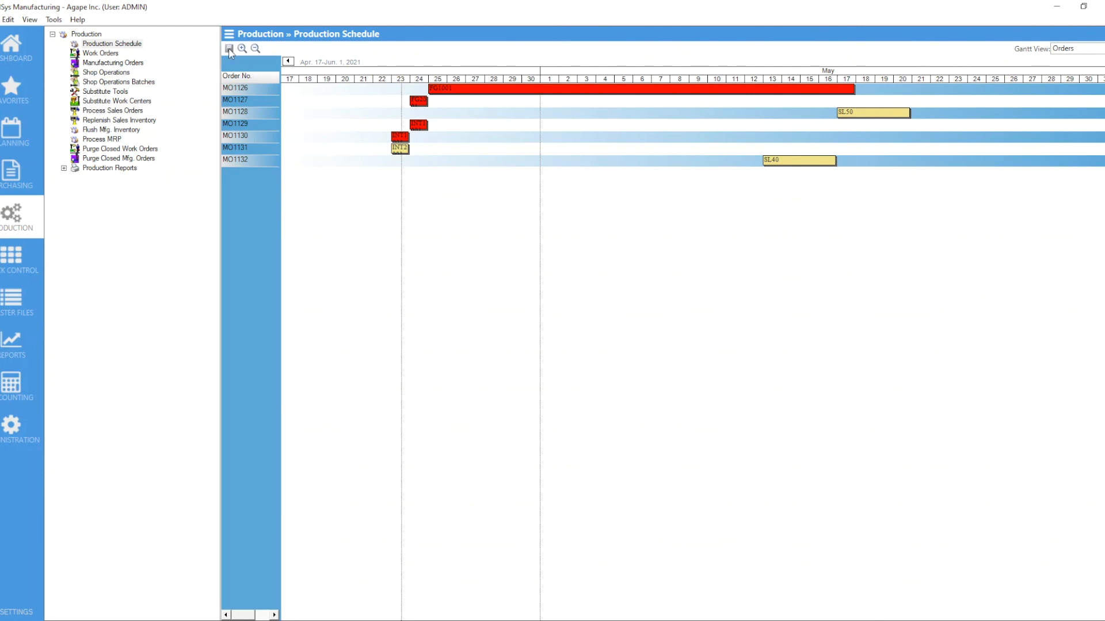